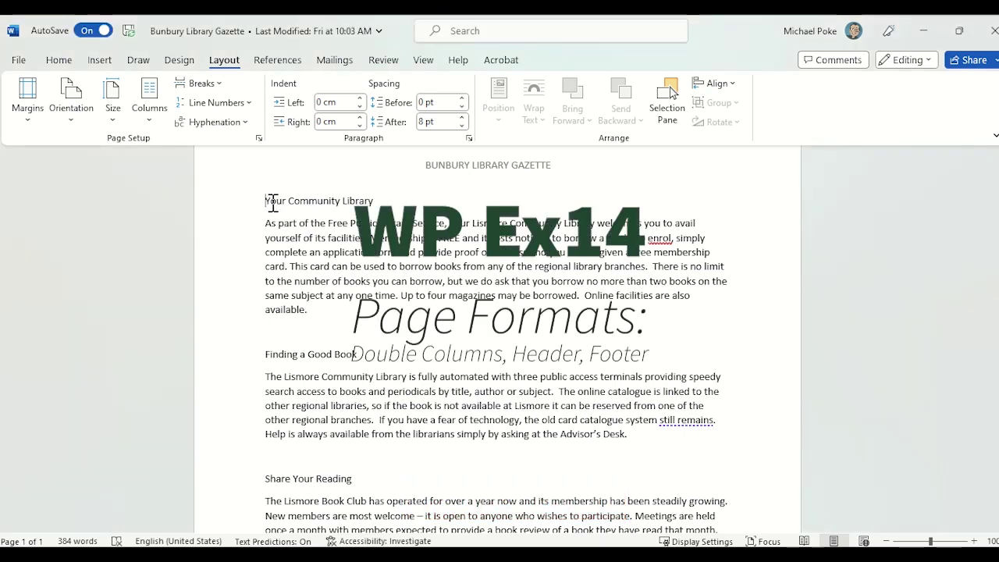
Justify the gazette text from 'Your Community Library' to the end of the document
mouse_move(284, 204)
mouse_down()
mouse_move(476, 546)
mouse_move(432, 357)
mouse_up()
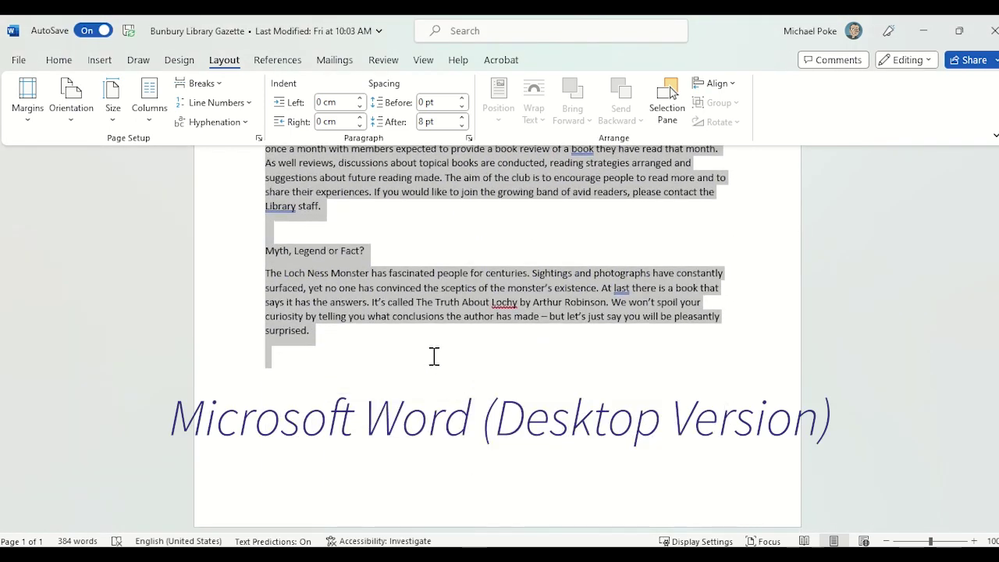
click(75, 62)
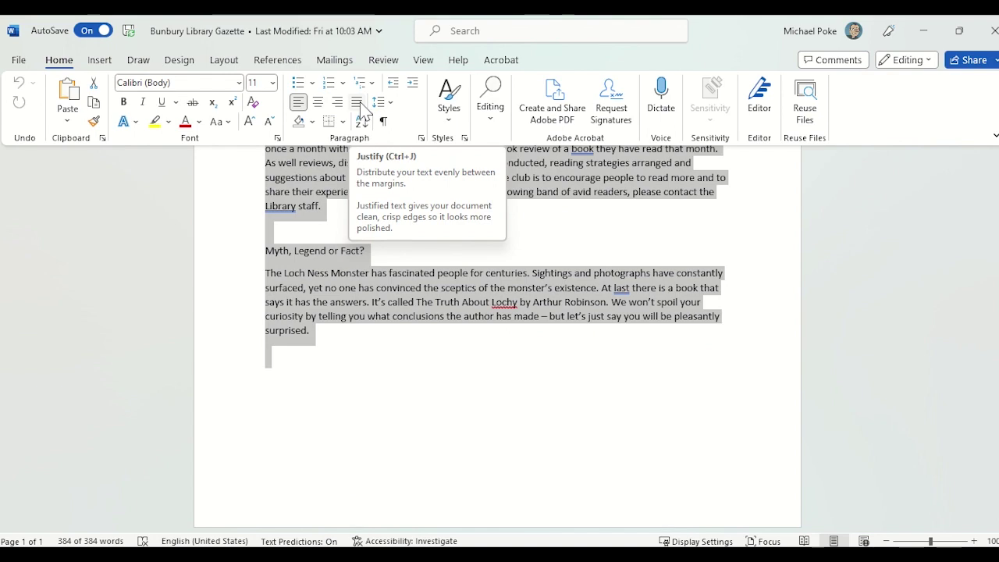
click(357, 102)
scroll(461, 263, up, 2)
scroll(461, 263, up, 2)
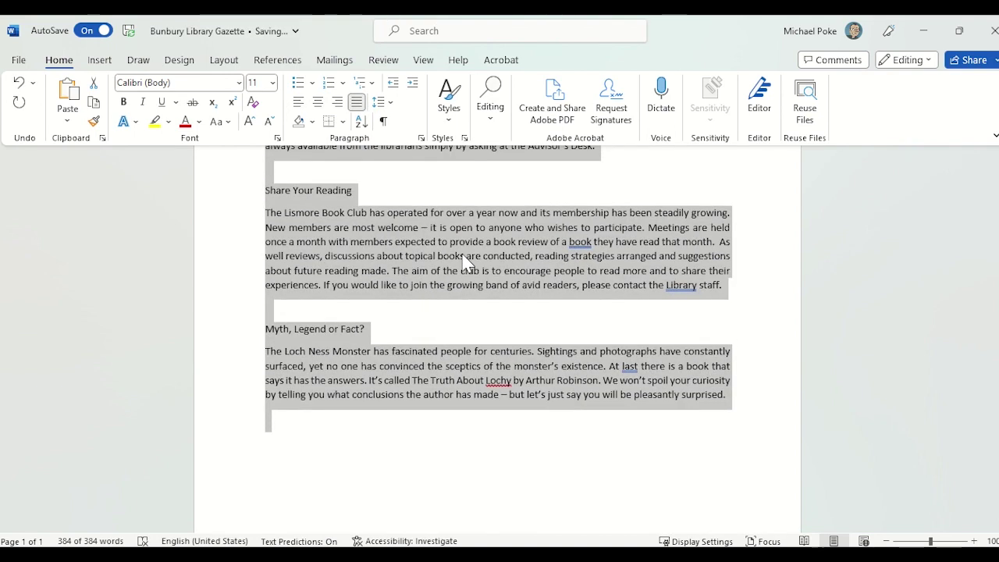
scroll(461, 262, up, 3)
scroll(461, 263, up, 2)
scroll(461, 262, up, 2)
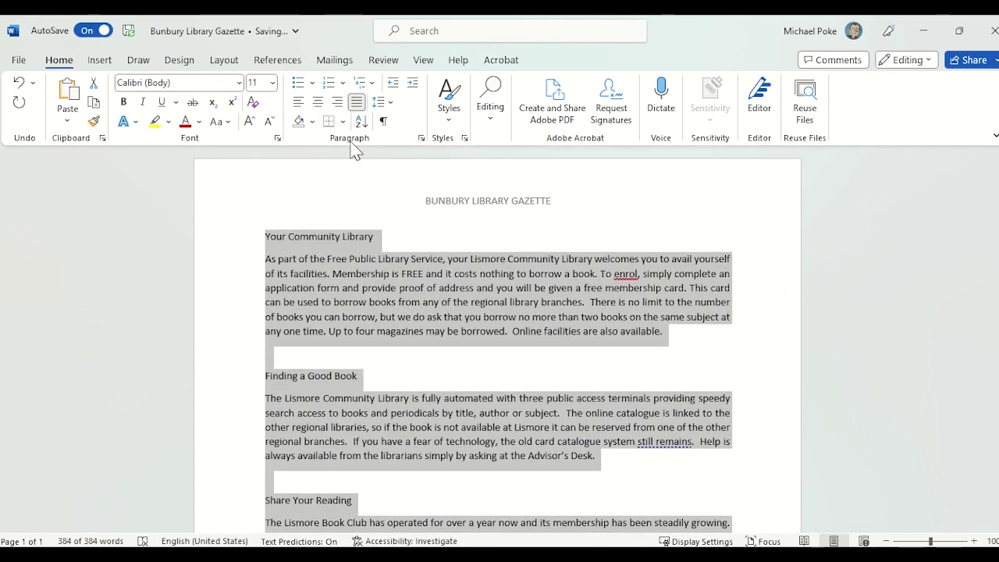
Re-justify the article text, then split it from the first heading down into two columns
click(299, 102)
click(356, 103)
click(407, 235)
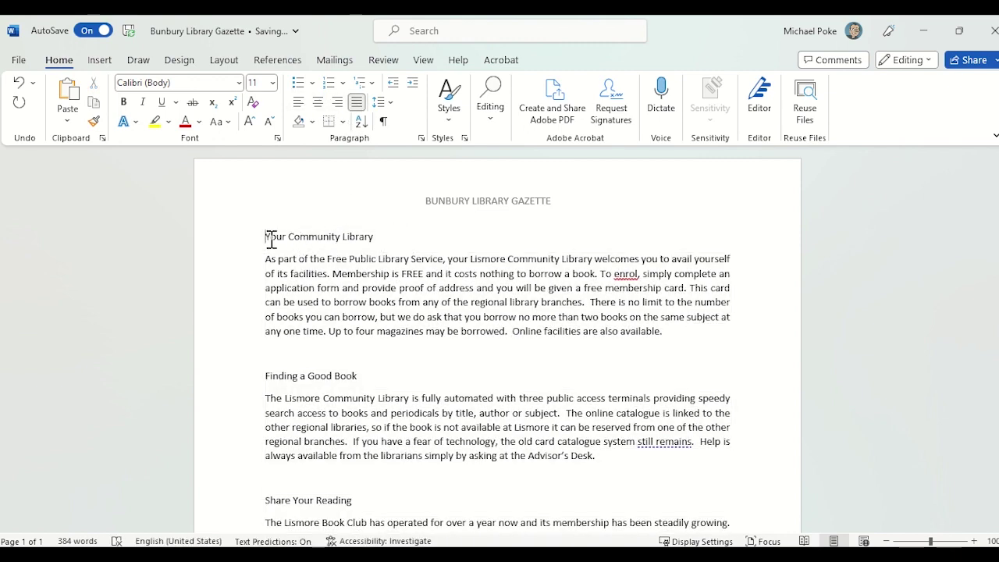
drag(271, 239, 440, 368)
scroll(439, 376, up, 5)
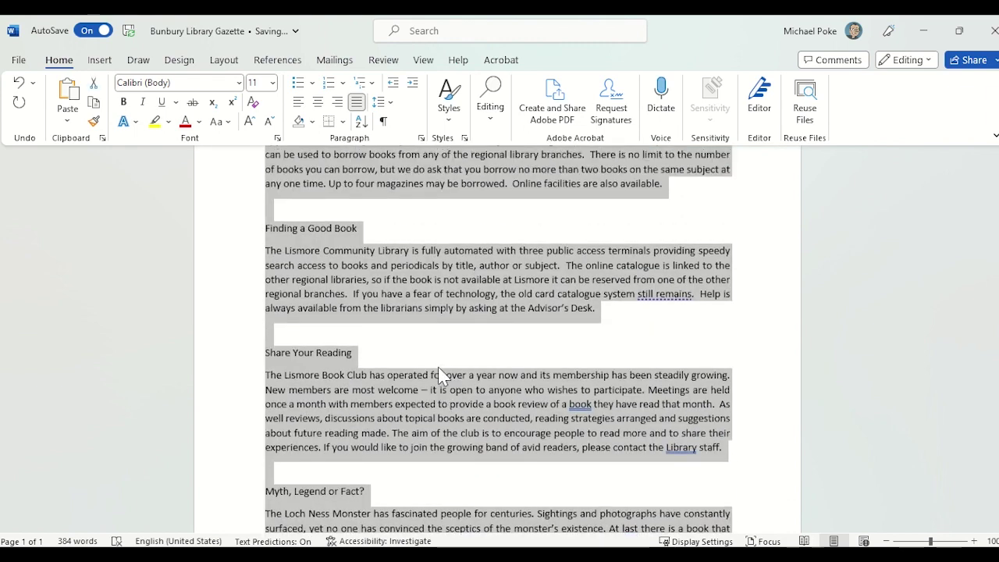
scroll(439, 376, up, 2)
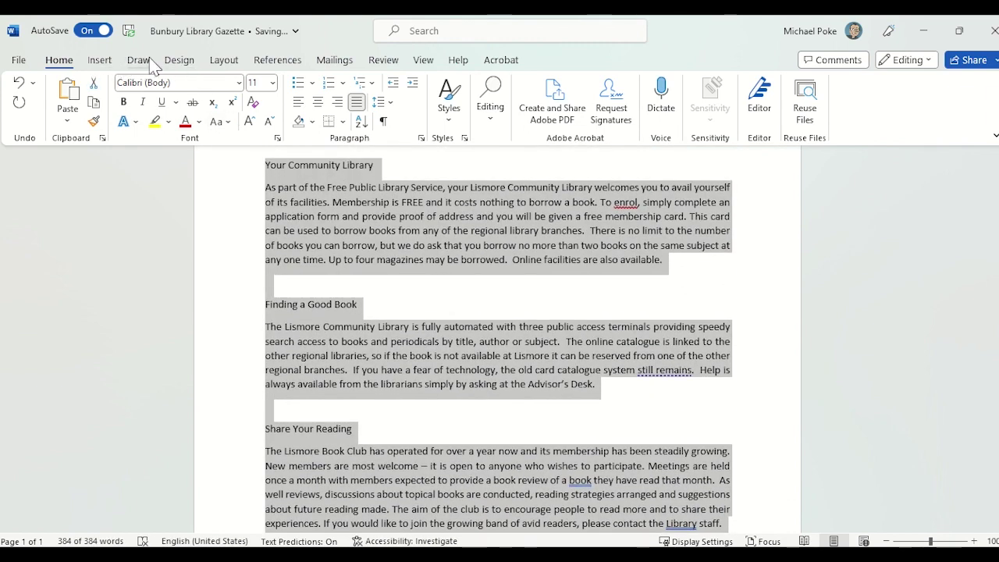
click(221, 60)
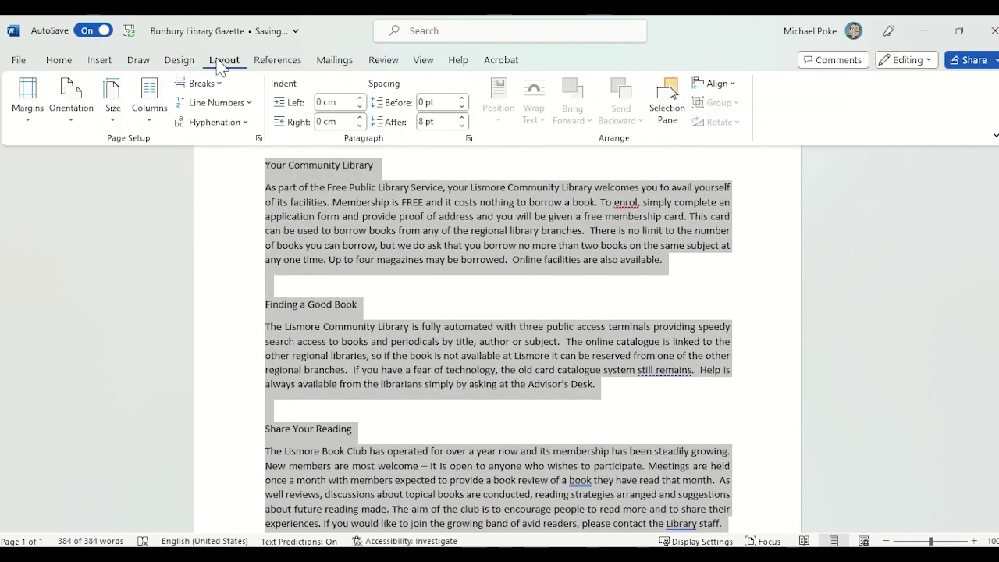
click(150, 100)
click(172, 195)
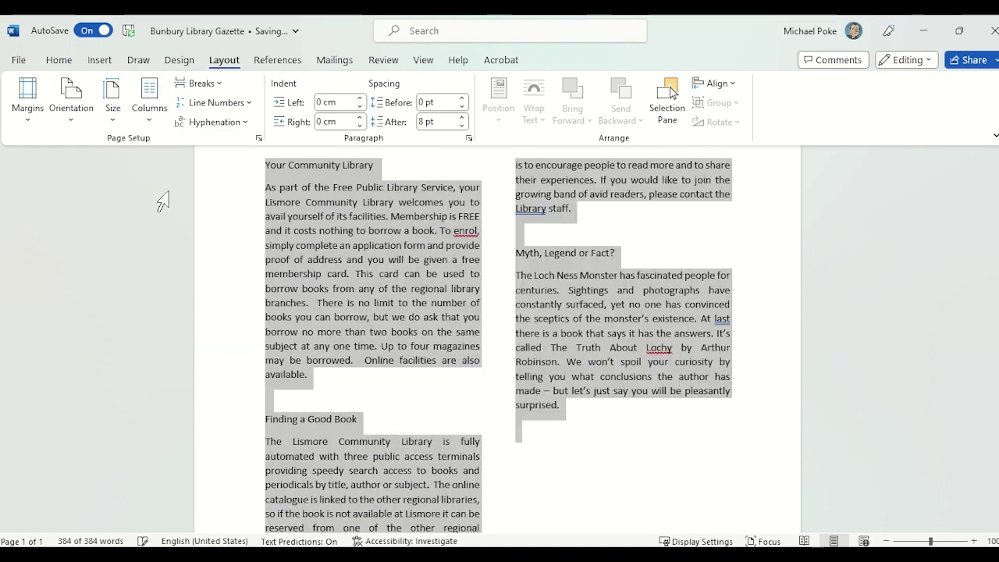
Insert two blank lines before 'Share Your Reading' so it starts the right column
click(380, 273)
scroll(381, 270, up, 2)
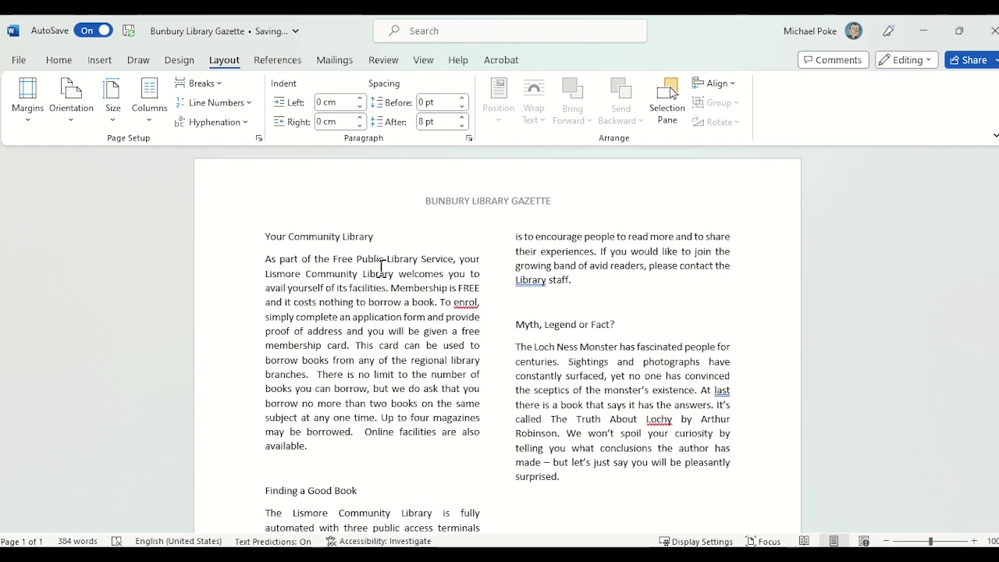
scroll(381, 269, down, 8)
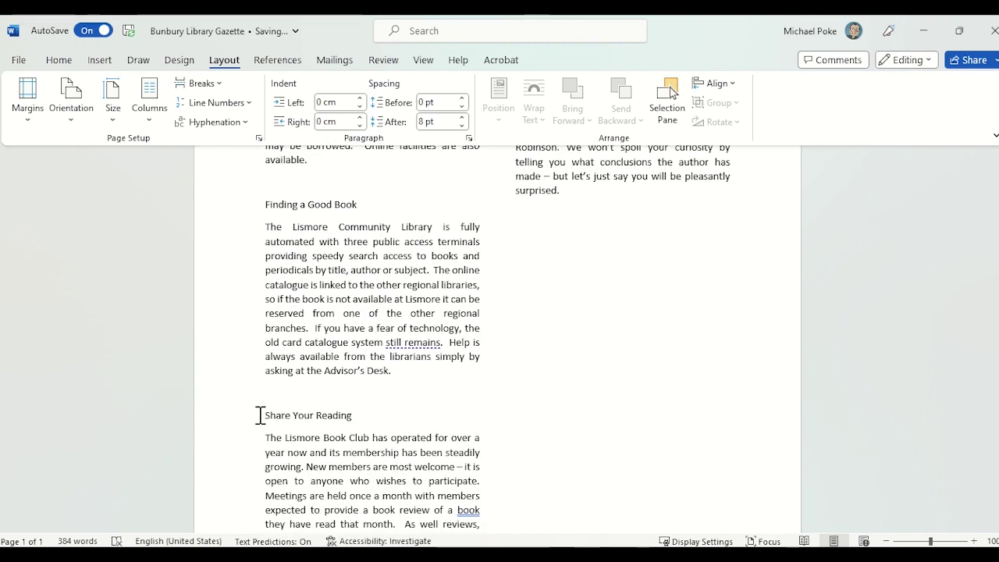
click(261, 415)
key(Return)
key(Return)
key(Return)
key(Return)
key(Return)
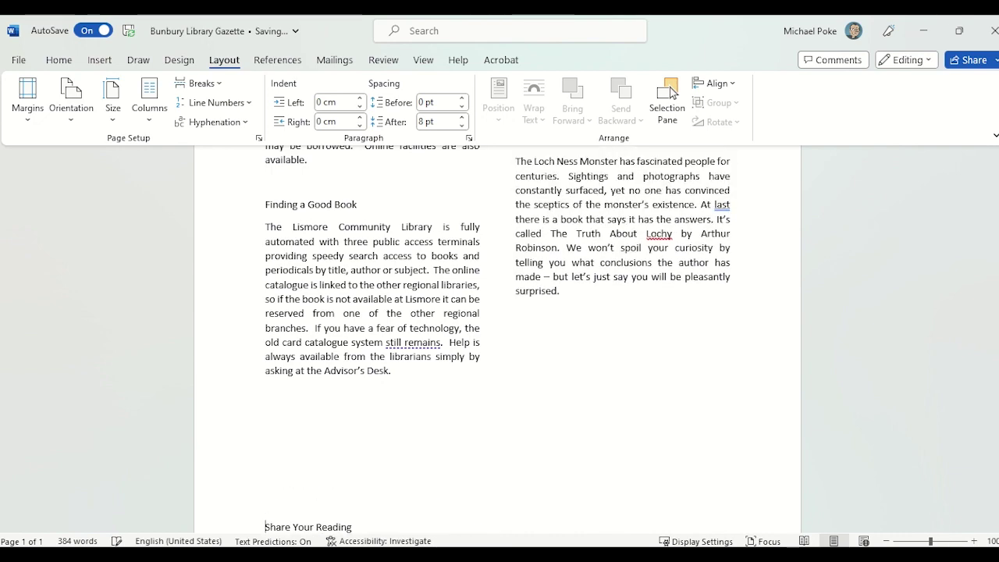
key(Return)
key(Return)
key(Return)
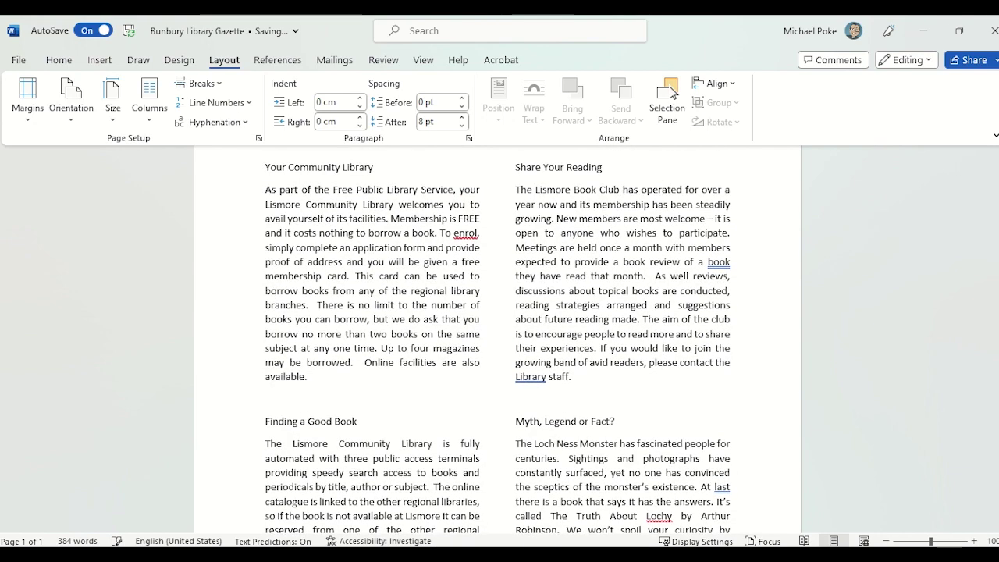
scroll(662, 318, up, 2)
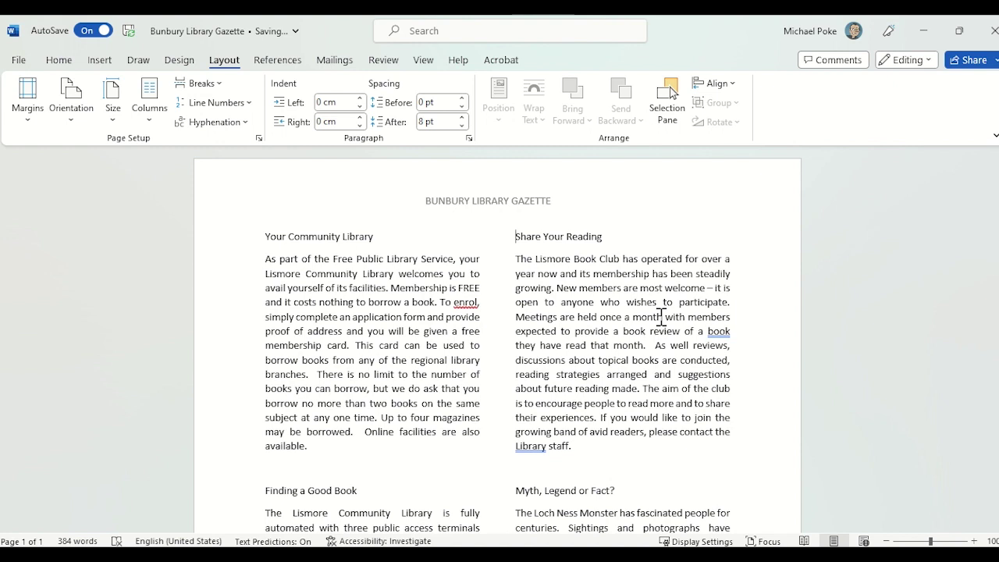
Make the 'Your Community Library' and 'Share Your Reading' headings bold and dark blue
triple_click(318, 235)
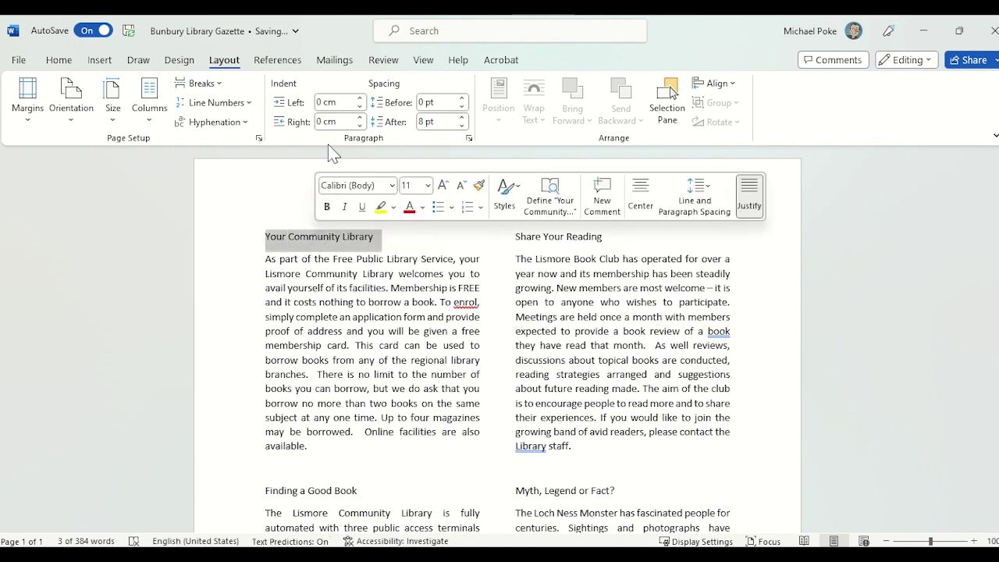
click(59, 60)
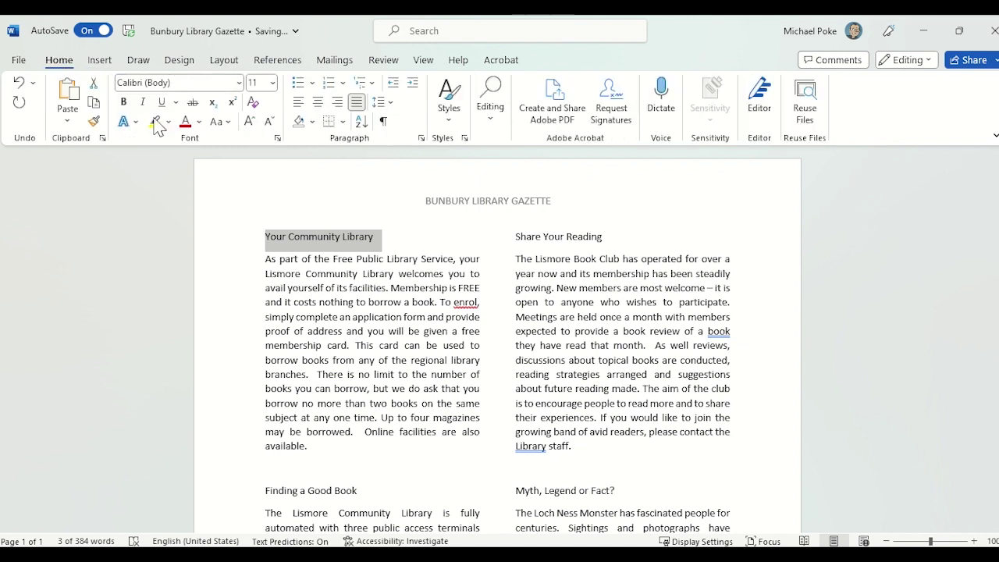
click(199, 122)
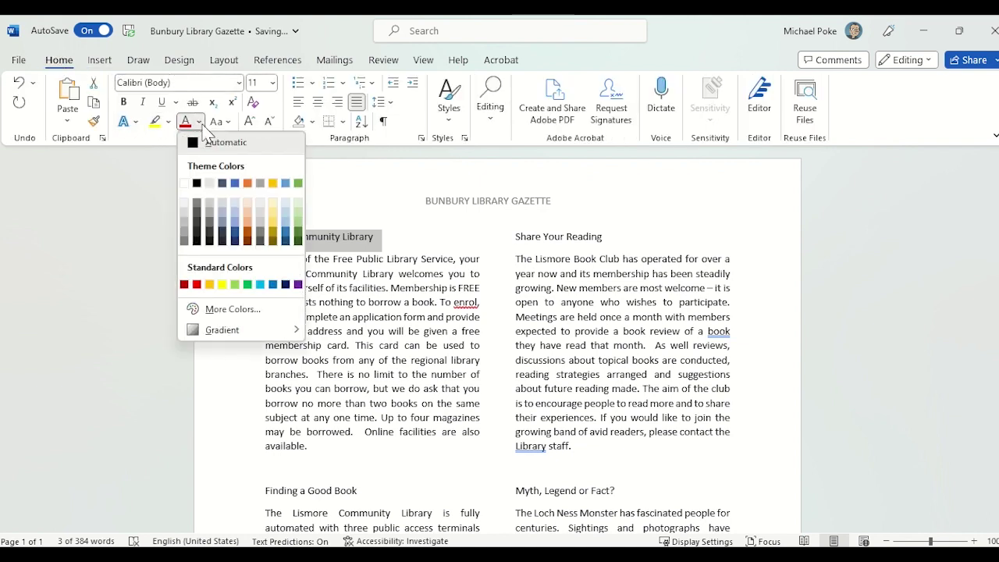
click(291, 237)
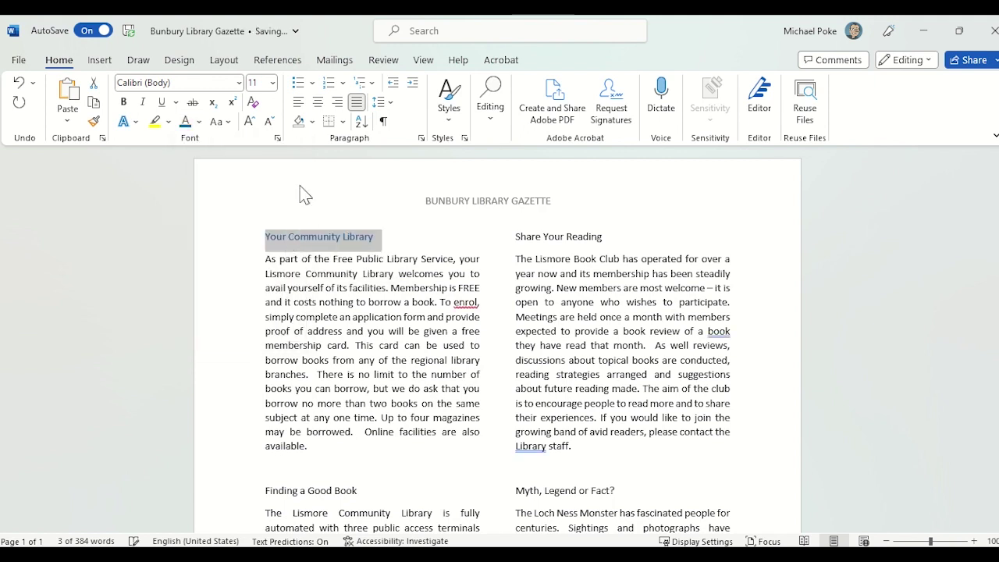
click(124, 102)
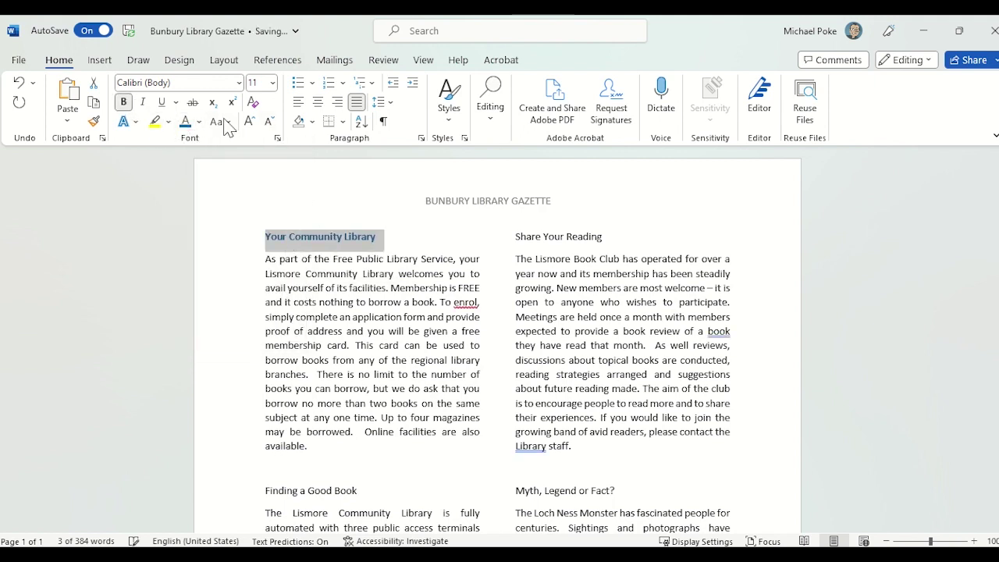
triple_click(548, 237)
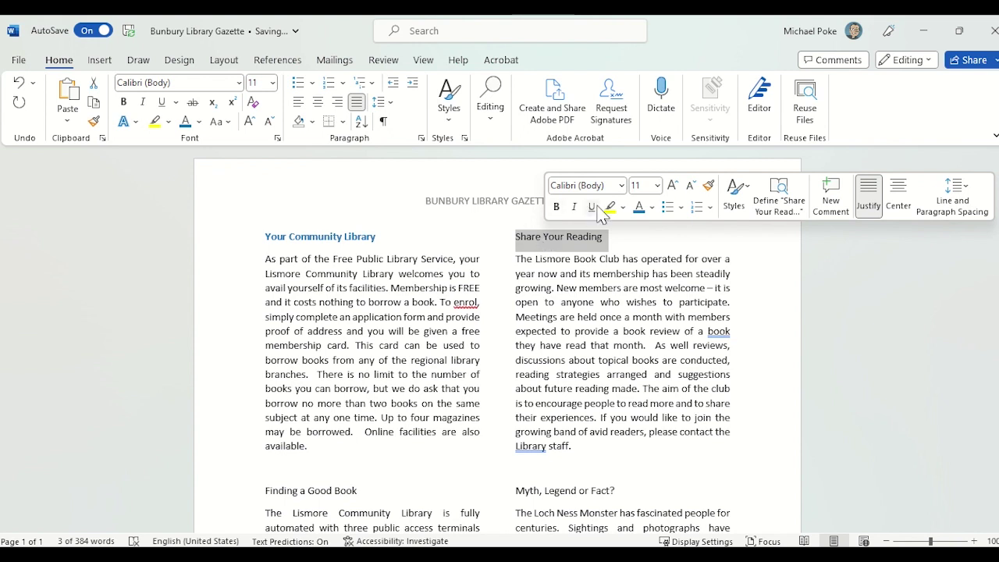
click(556, 207)
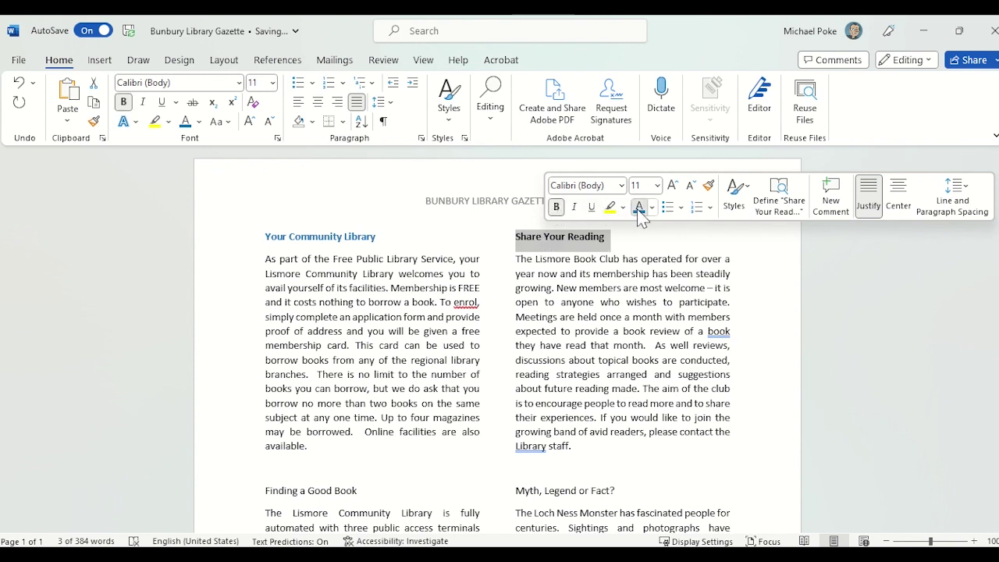
click(640, 207)
click(392, 353)
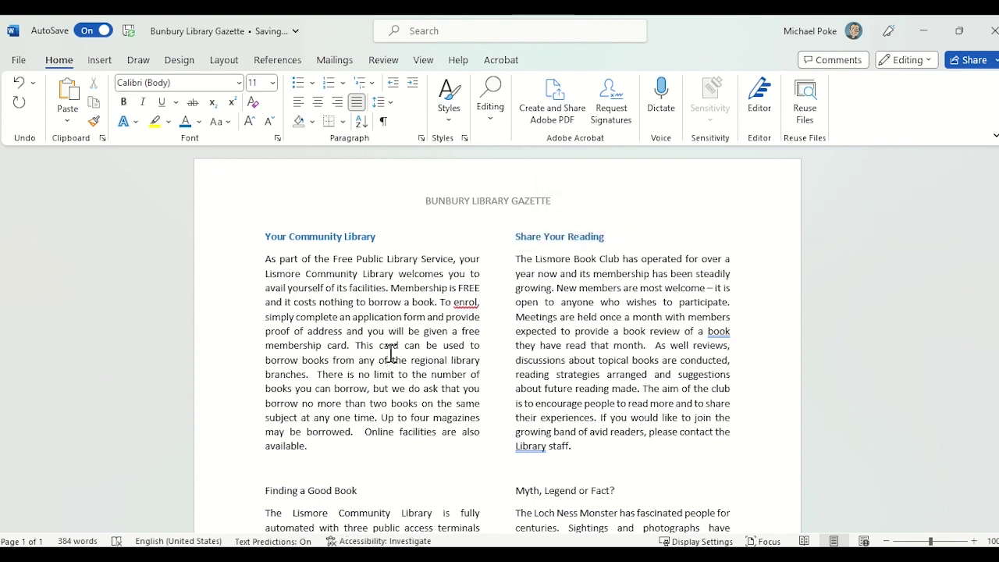
Make the 'Finding a Good Book' and 'Myth, Legend or Fact?' headings bold and blue
scroll(392, 353, down, 3)
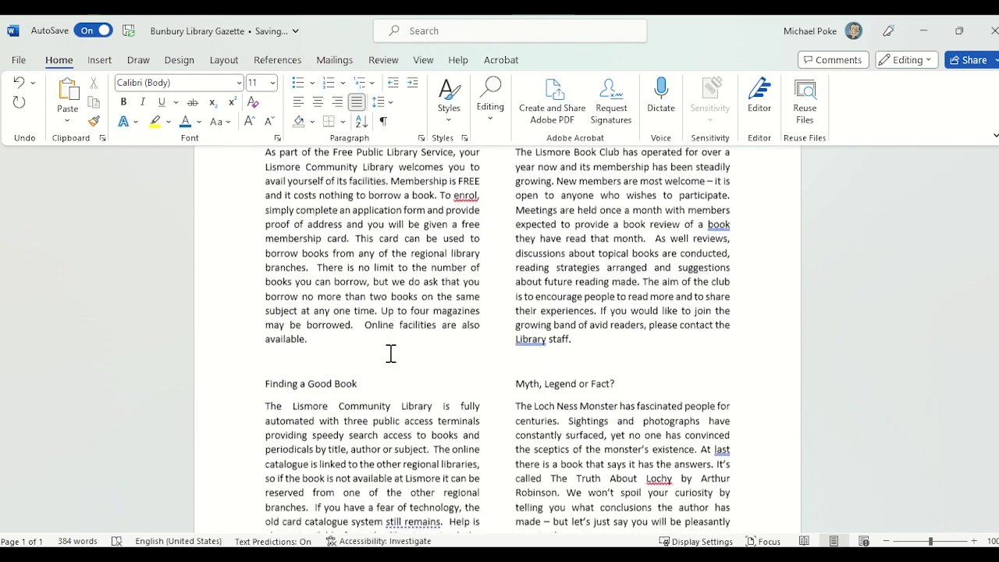
triple_click(318, 383)
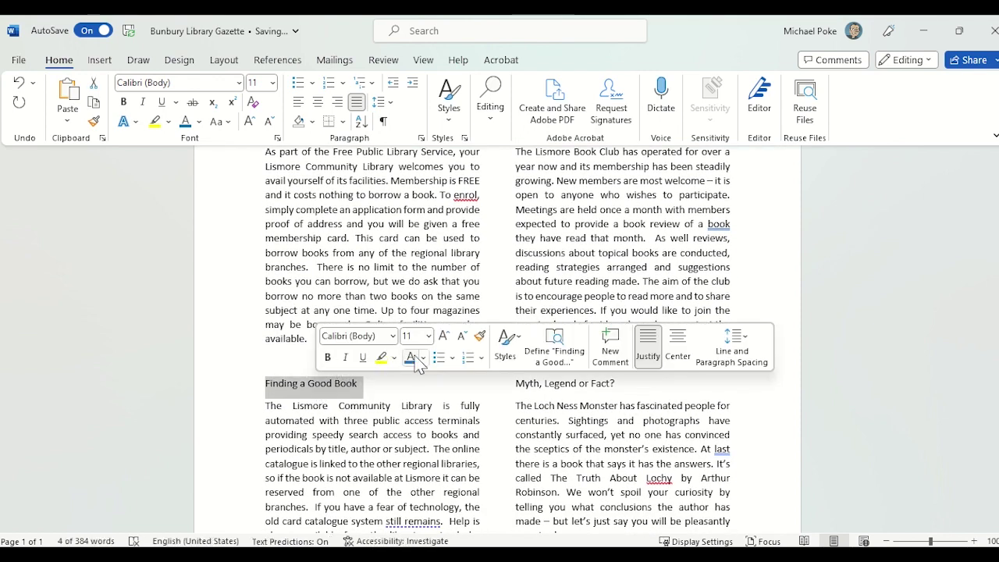
click(328, 357)
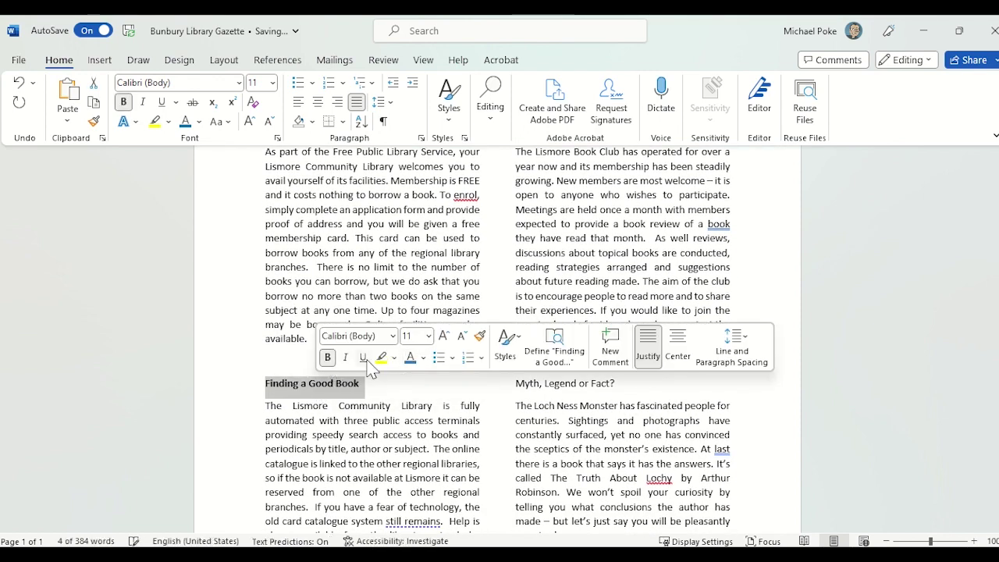
click(410, 357)
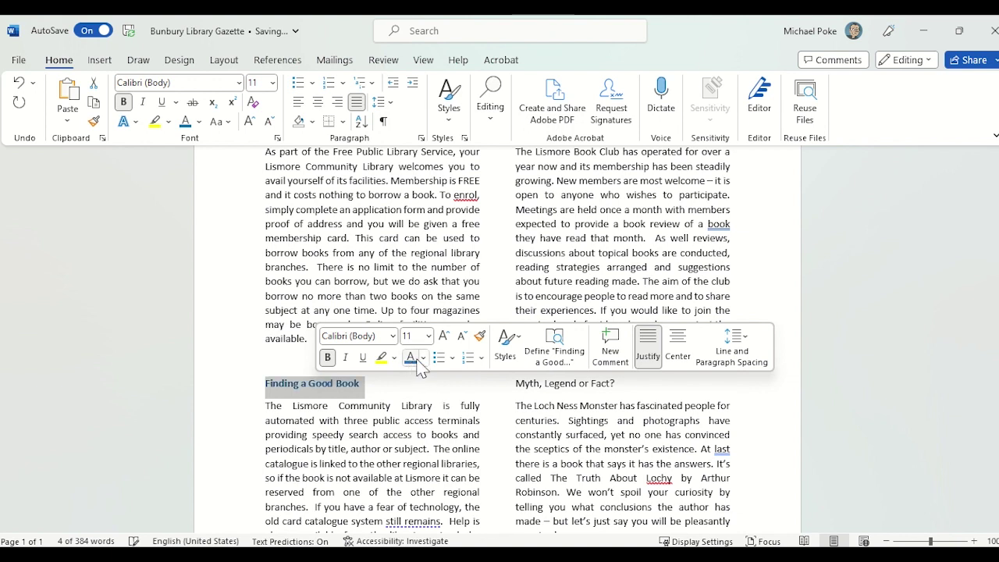
triple_click(528, 384)
click(538, 357)
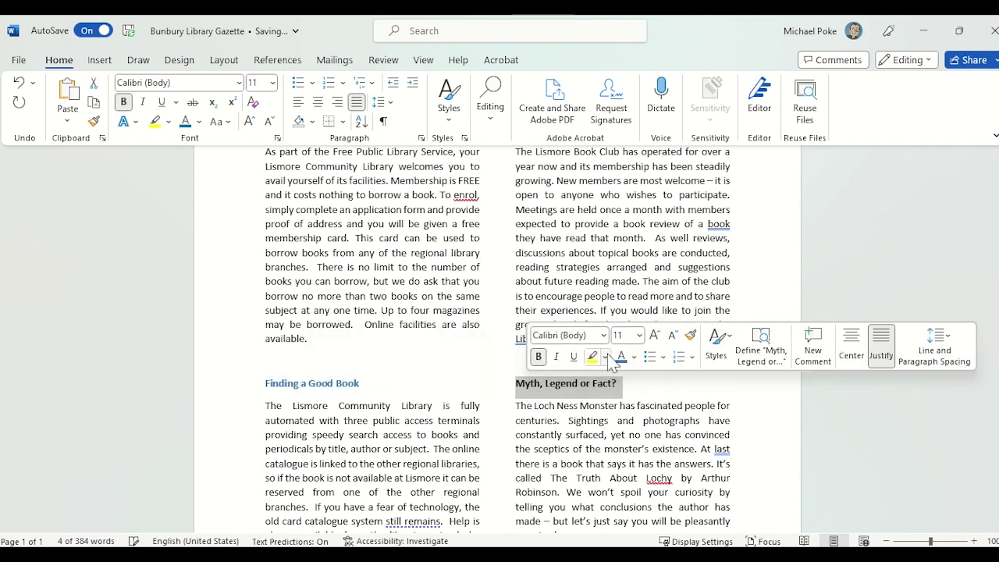
click(622, 357)
click(568, 417)
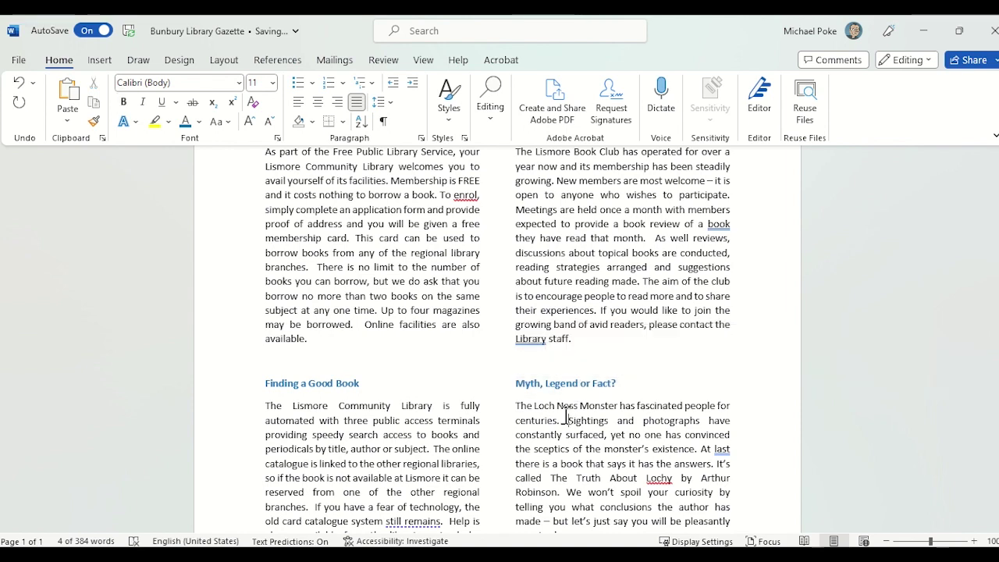
scroll(566, 416, up, 2)
scroll(566, 415, up, 3)
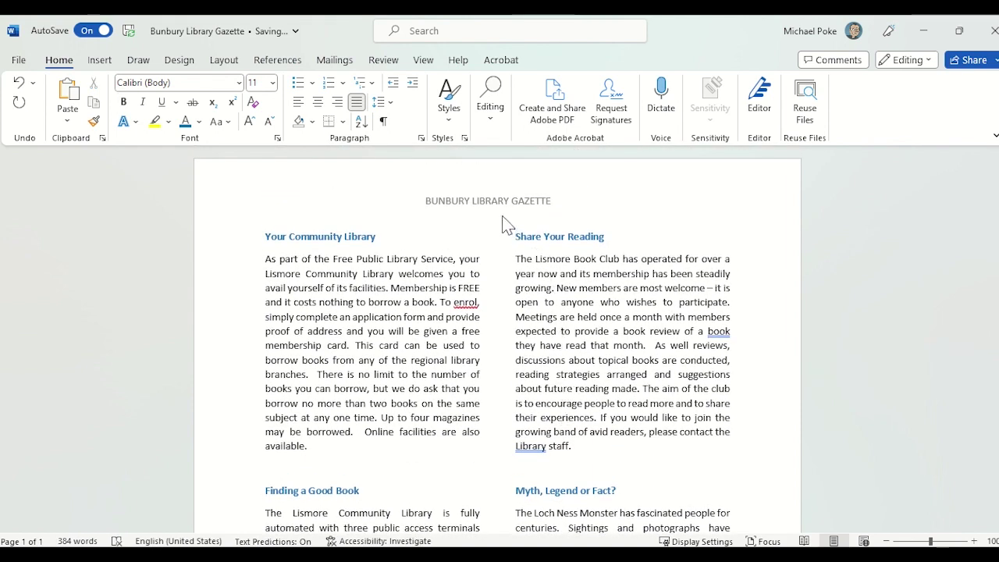
Apply the orange outline text effect to the header title
double_click(486, 202)
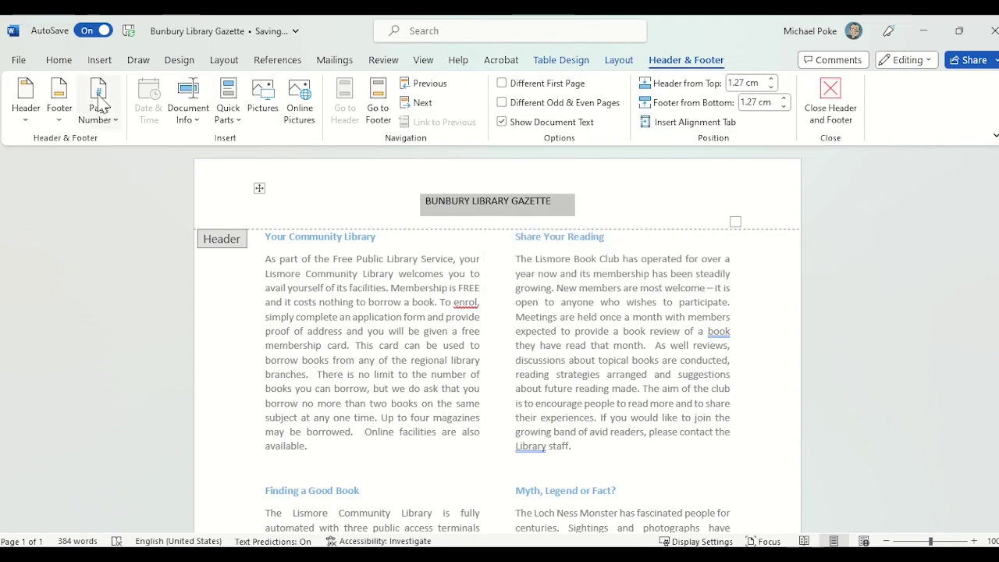
click(60, 63)
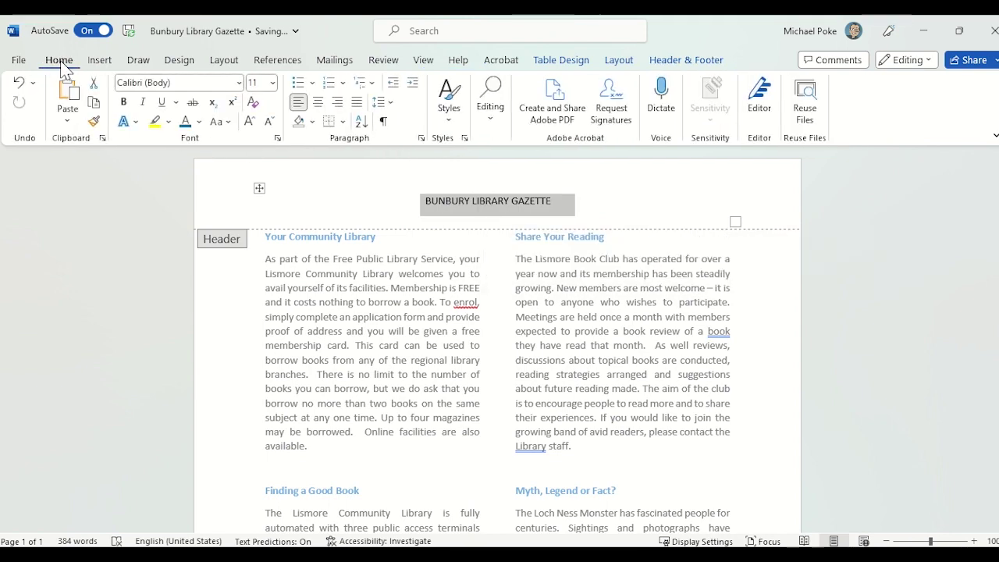
click(137, 123)
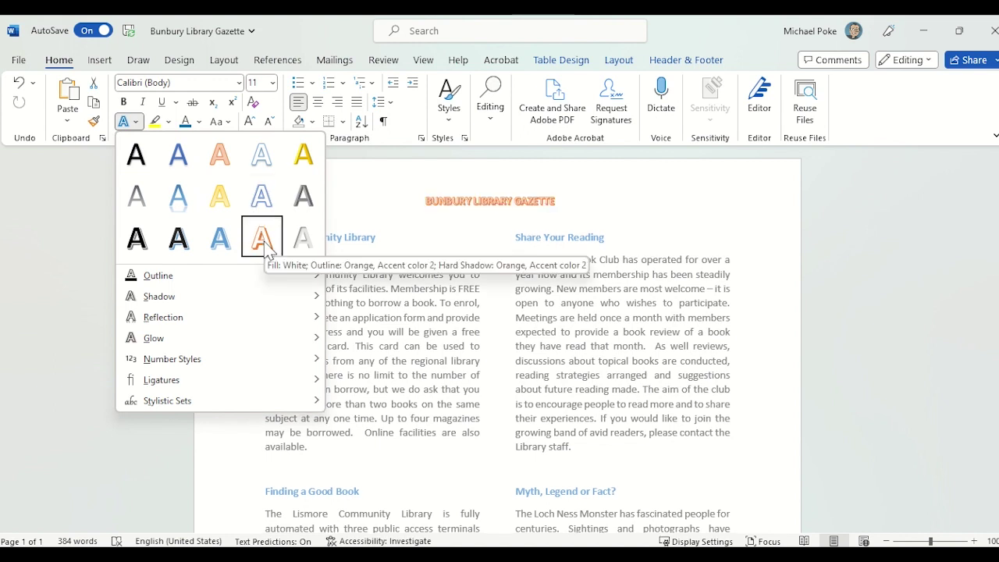
click(262, 237)
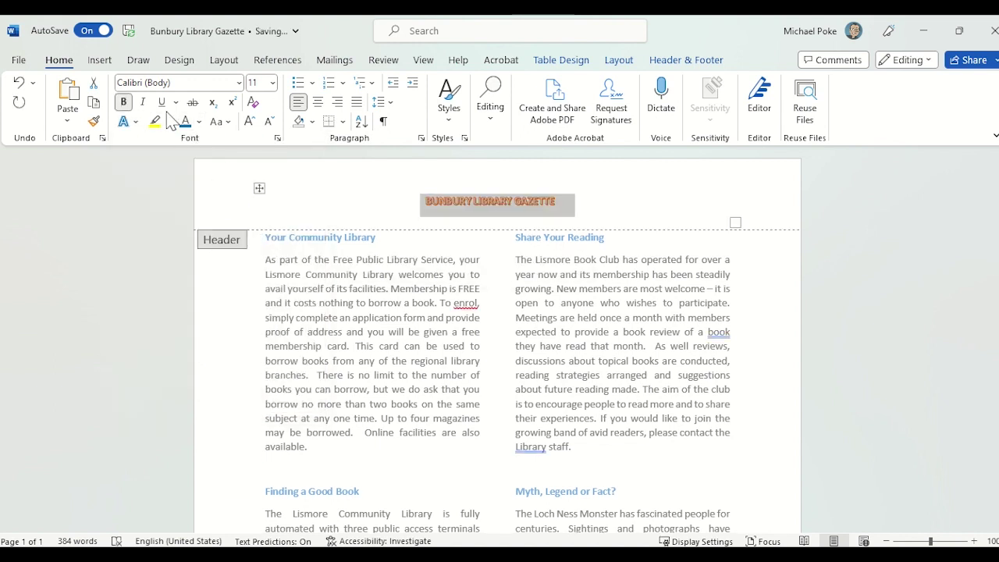
Try larger sizes for the BUNBURY LIBRARY GAZETTE title, then return it to 12 pt
click(249, 122)
click(249, 122)
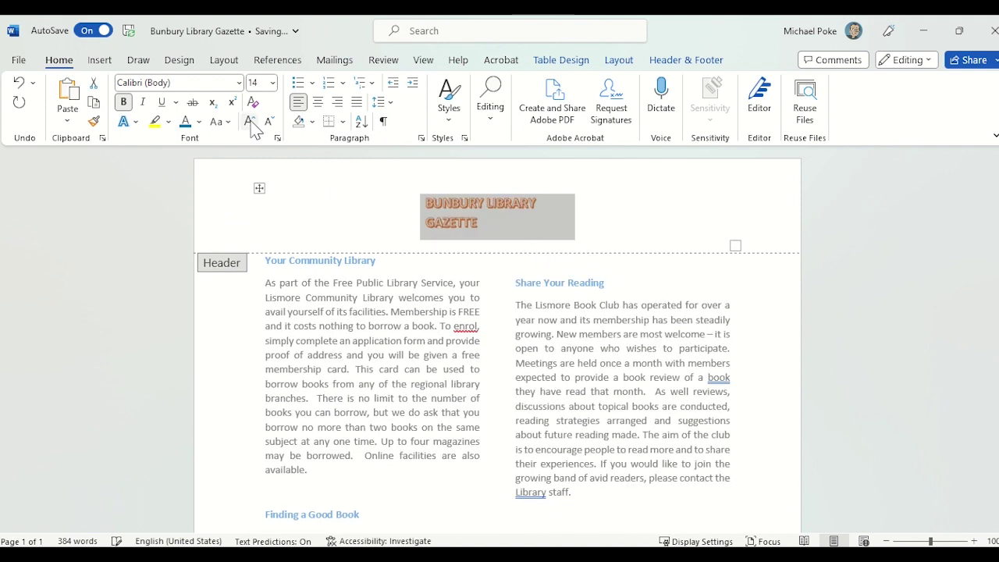
click(249, 122)
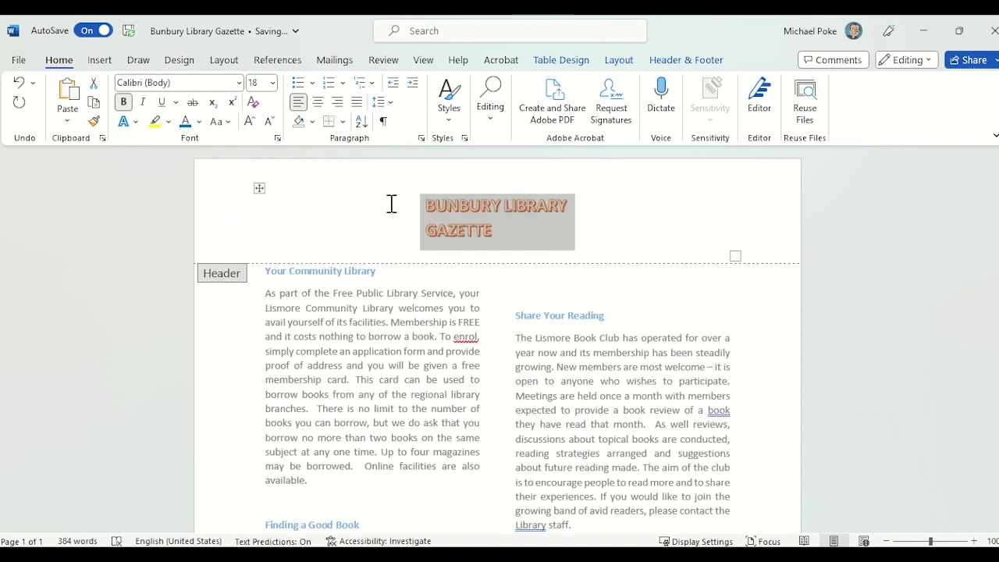
click(269, 124)
click(269, 123)
click(269, 123)
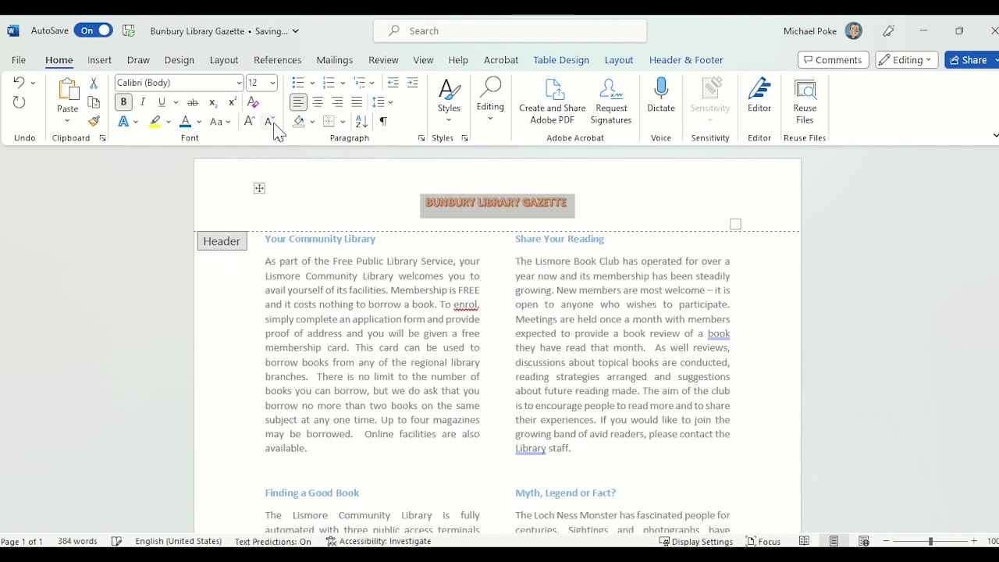
double_click(484, 209)
triple_click(485, 211)
click(250, 122)
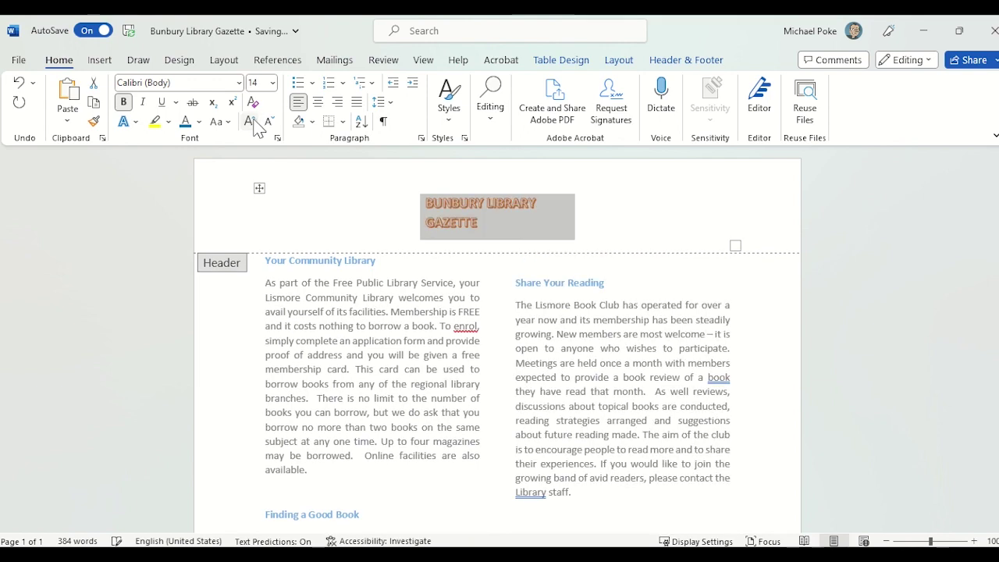
click(269, 121)
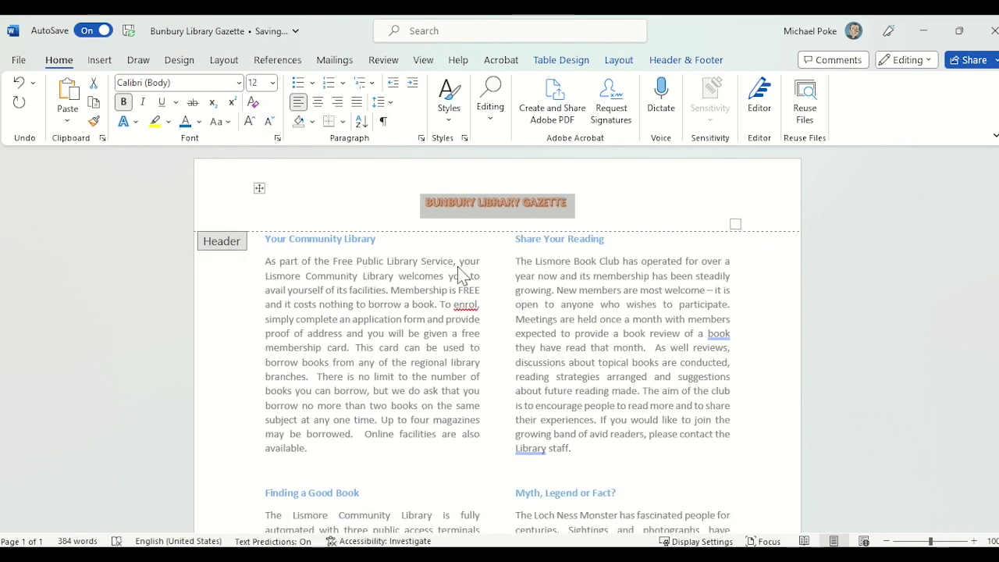
Add a header line with italic 'Volume 2' on the left and 'June, 2023' tabbed right
double_click(520, 289)
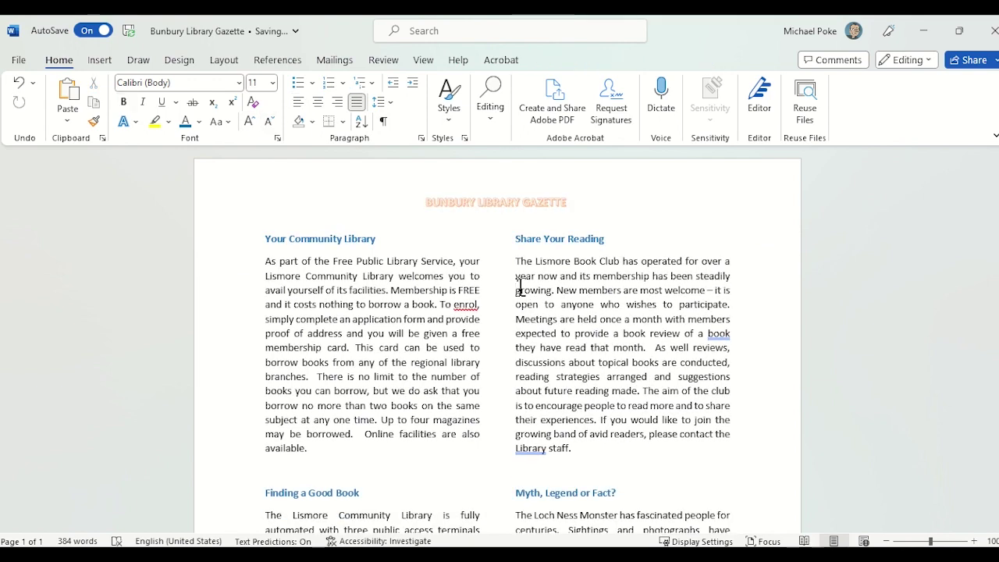
double_click(386, 218)
text(Volume 2)
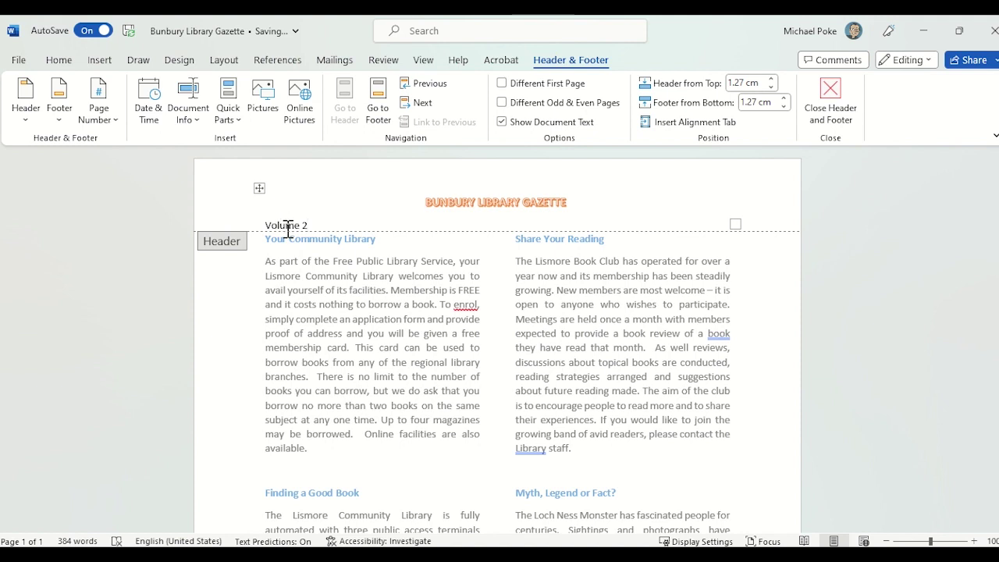
triple_click(287, 227)
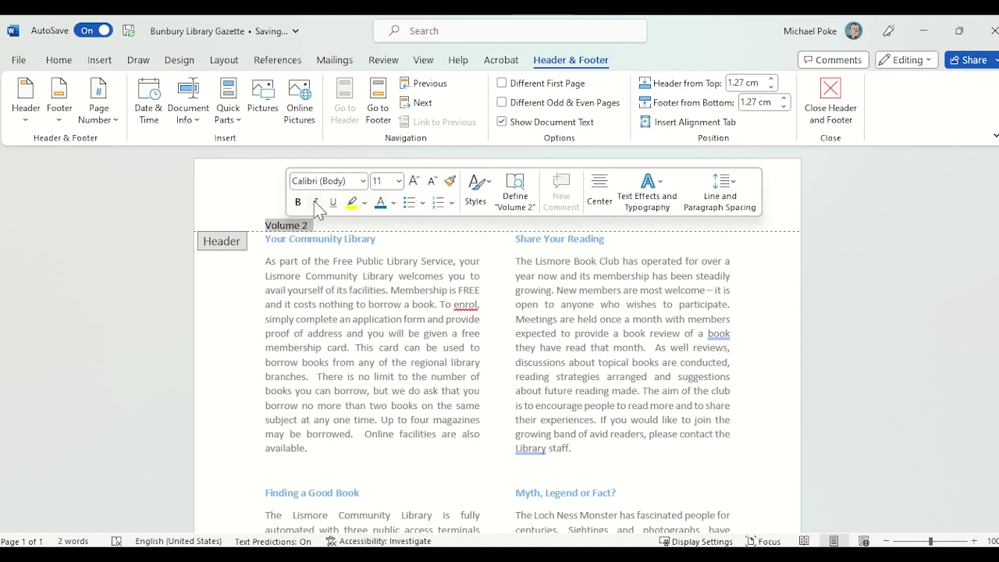
click(316, 202)
click(365, 225)
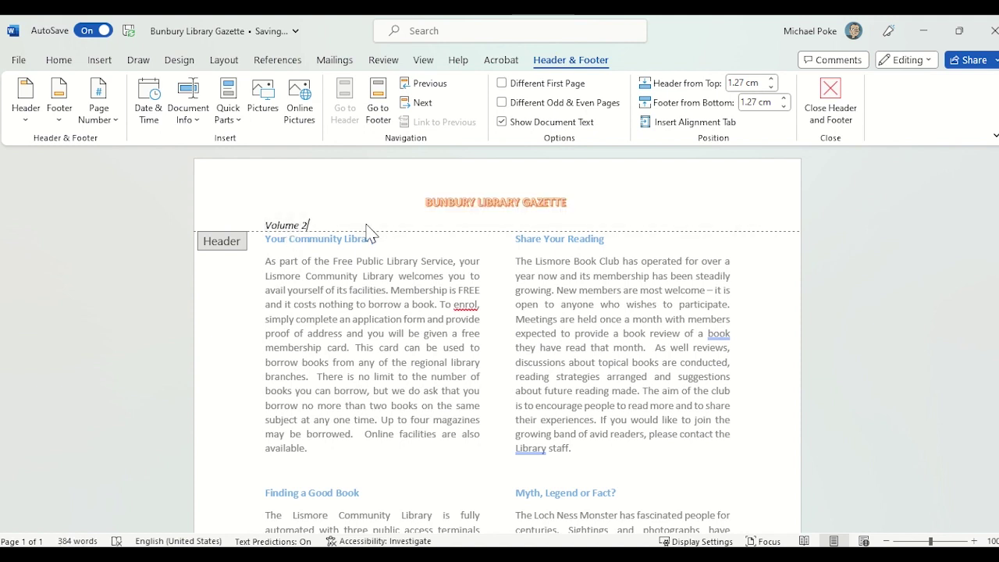
key(Tab)
key(Tab)
text(23)
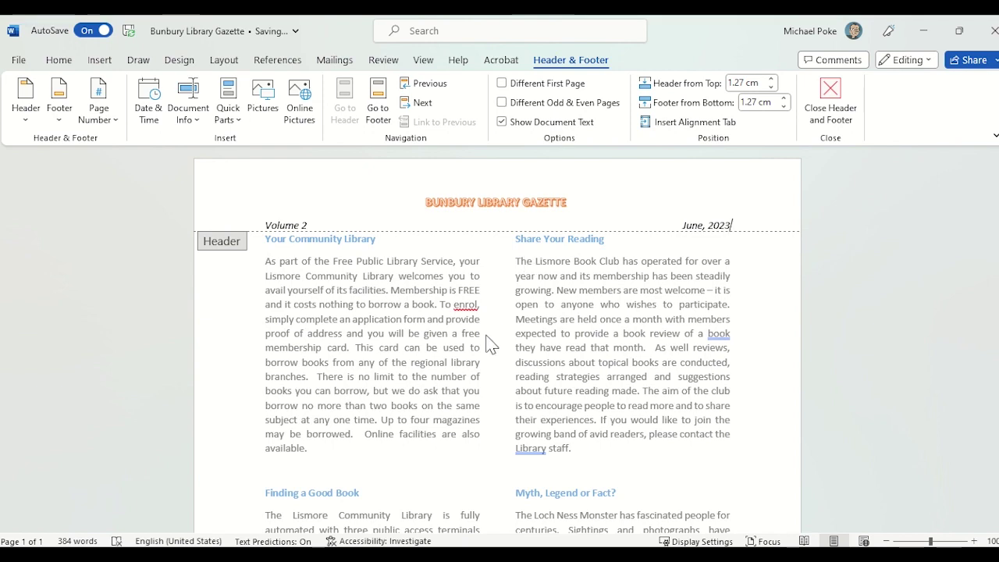
Add a blank line above the 'Your Community Library' heading
double_click(488, 336)
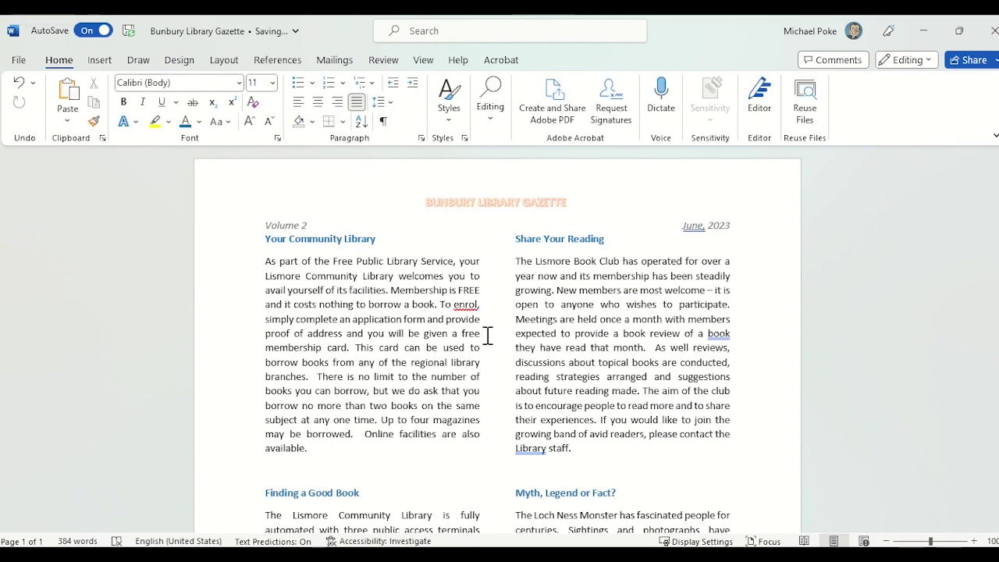
click(266, 238)
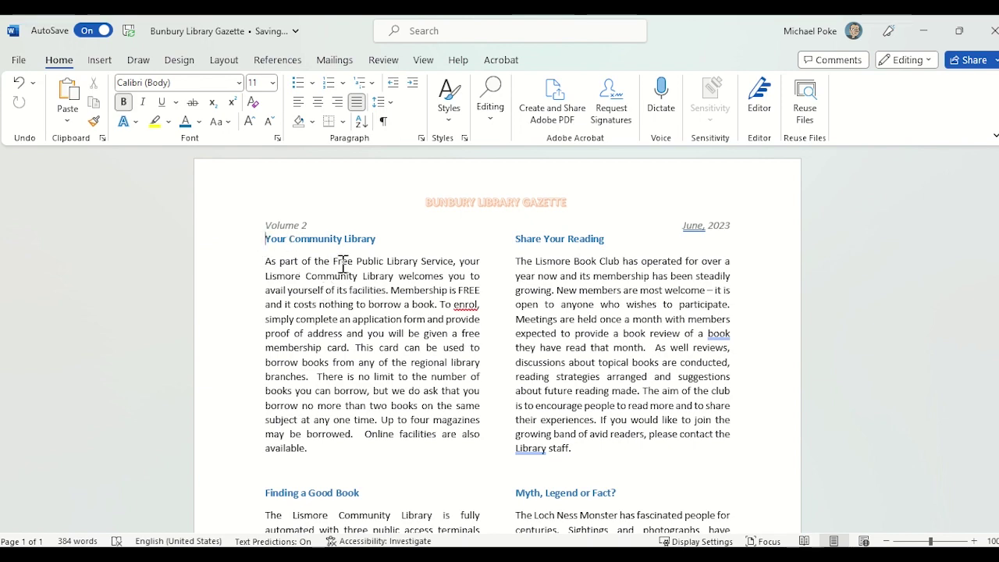
key(Return)
key(Return)
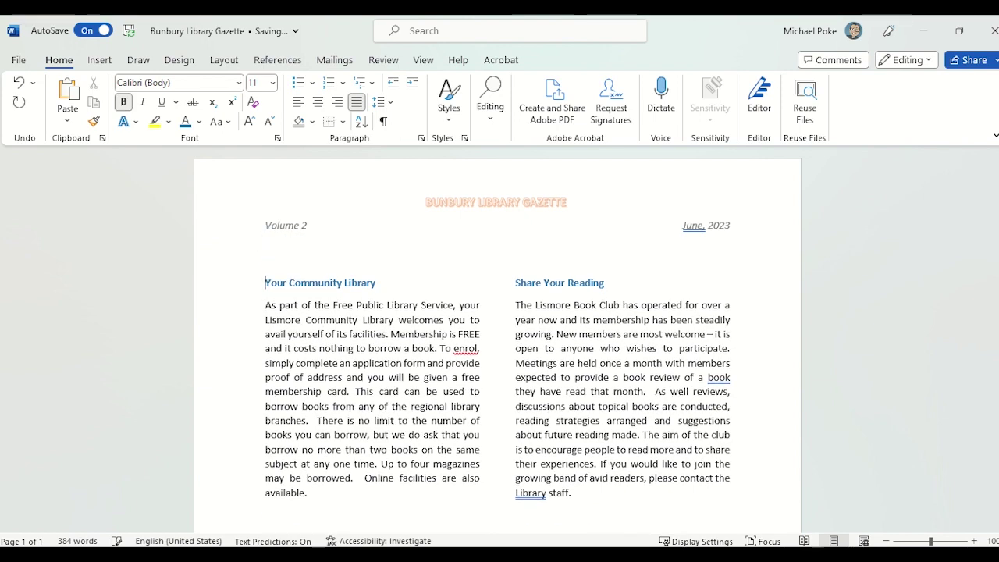
Give the header table all borders and widen its middle title cell on both sides
double_click(493, 199)
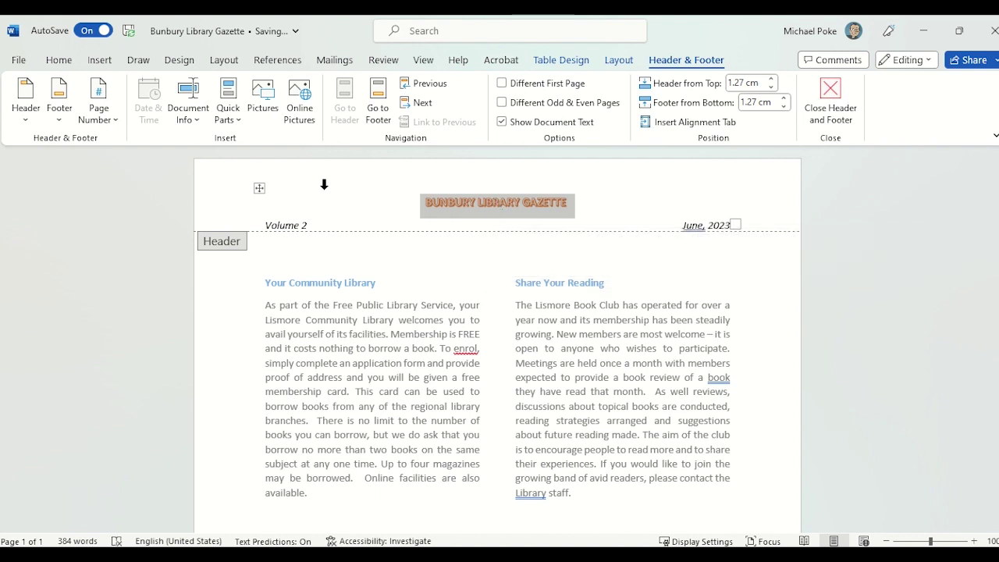
click(254, 205)
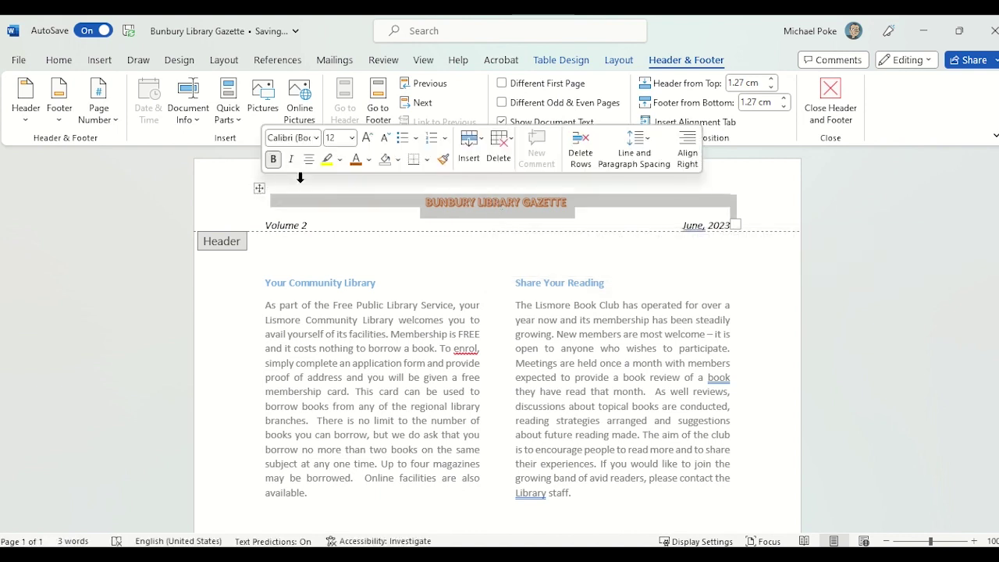
click(427, 159)
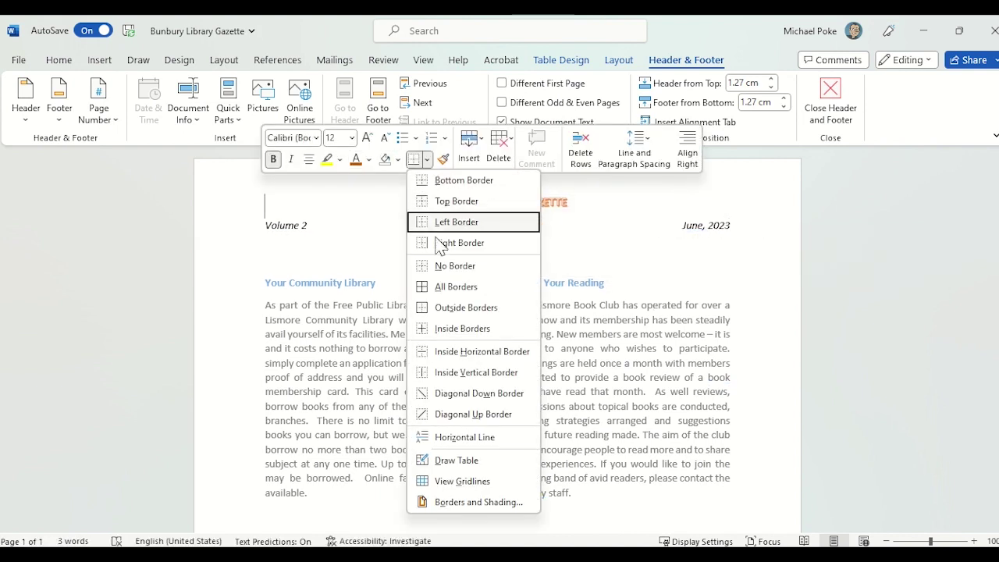
click(439, 291)
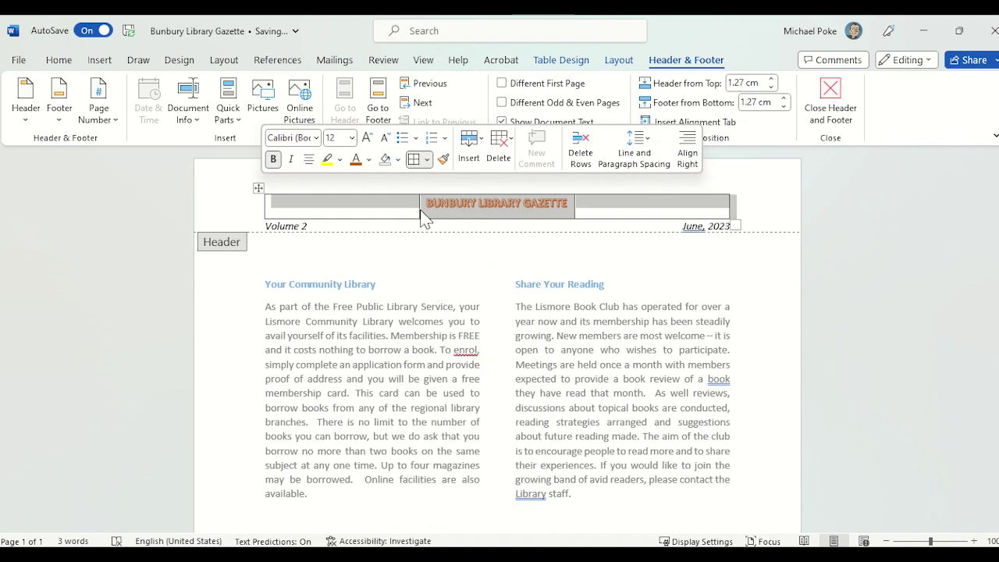
drag(421, 206, 328, 216)
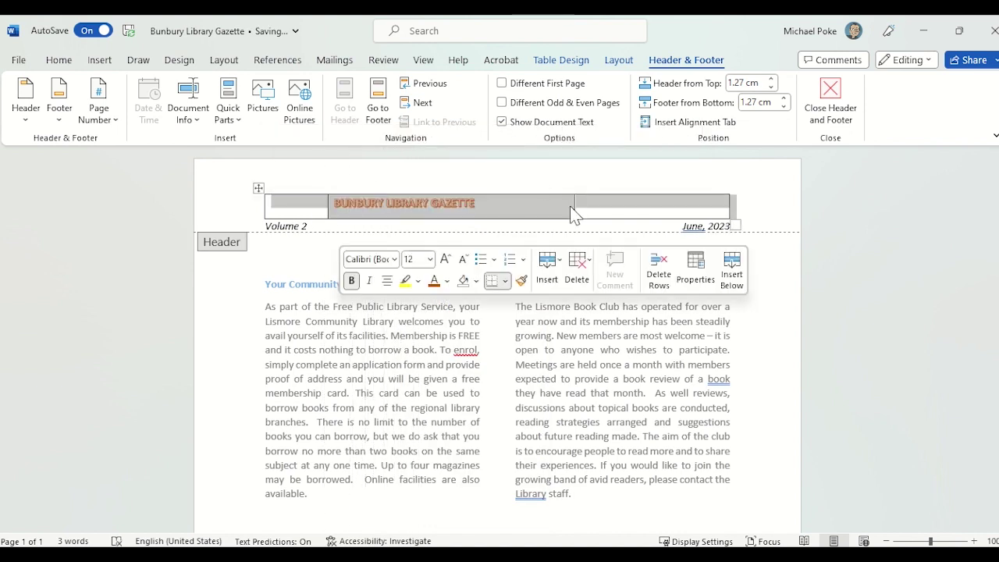
drag(575, 206, 681, 203)
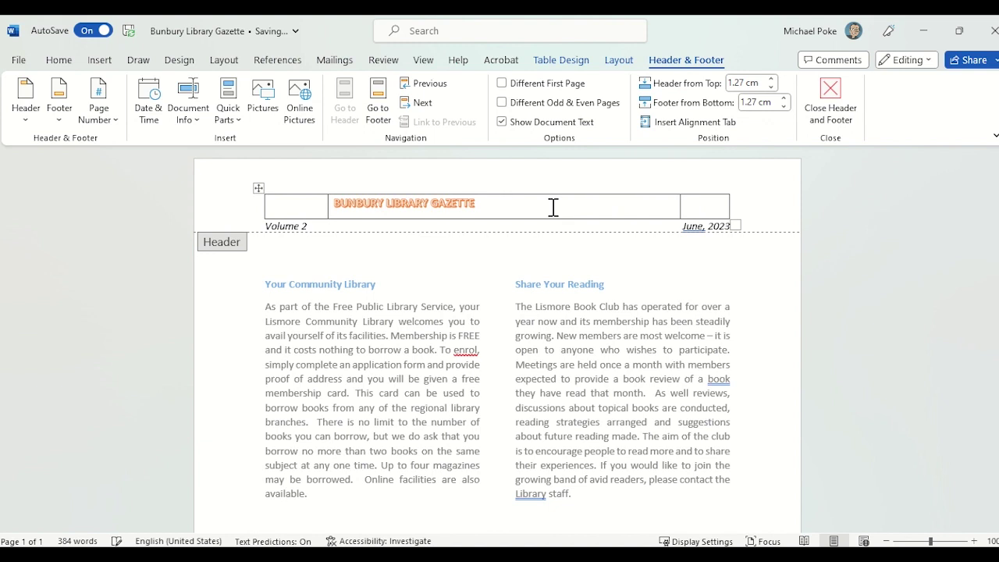
Centre the BUNBURY LIBRARY GAZETTE title and enlarge it to 28 pt
click(451, 203)
click(59, 59)
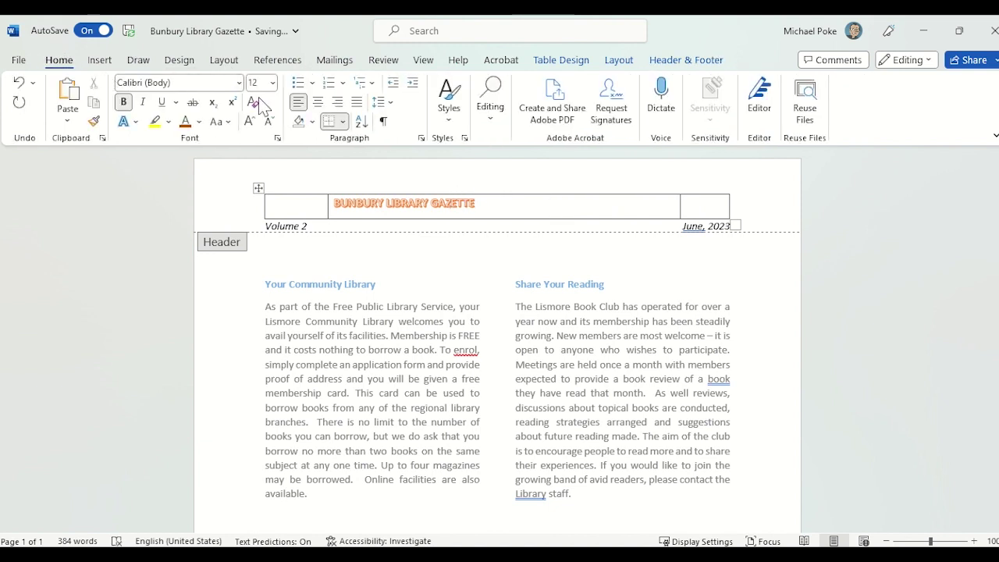
click(318, 102)
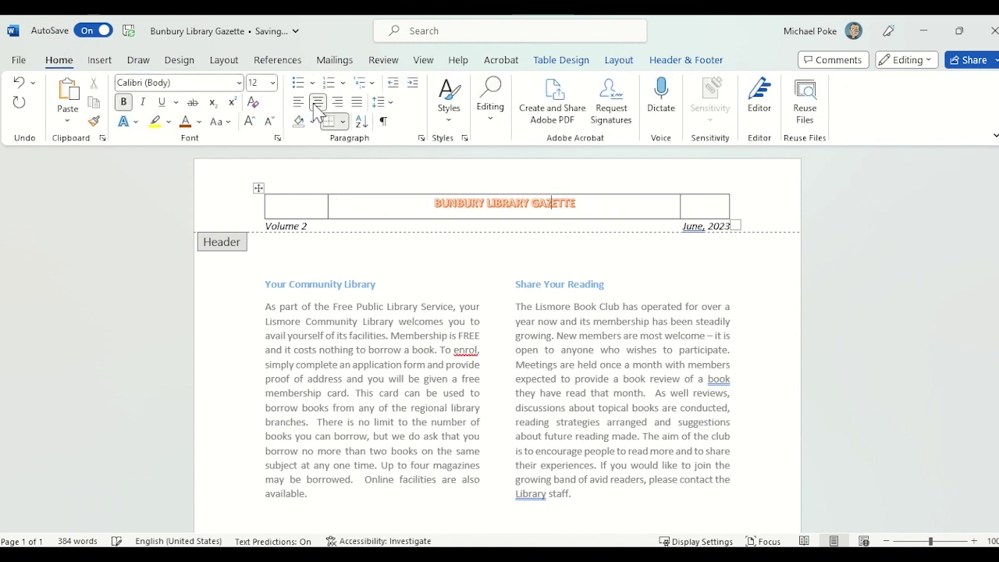
triple_click(465, 204)
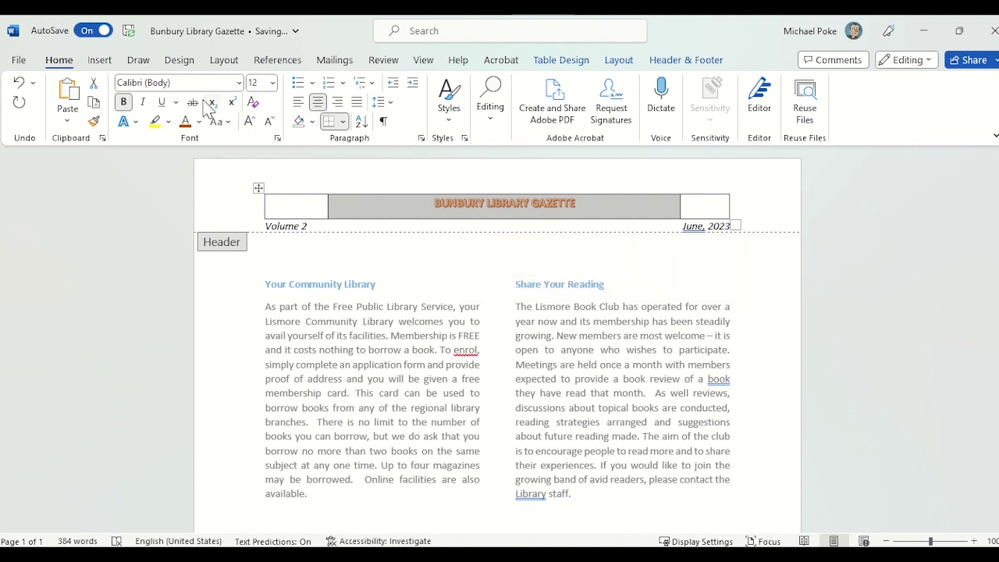
click(251, 124)
click(251, 124)
click(252, 123)
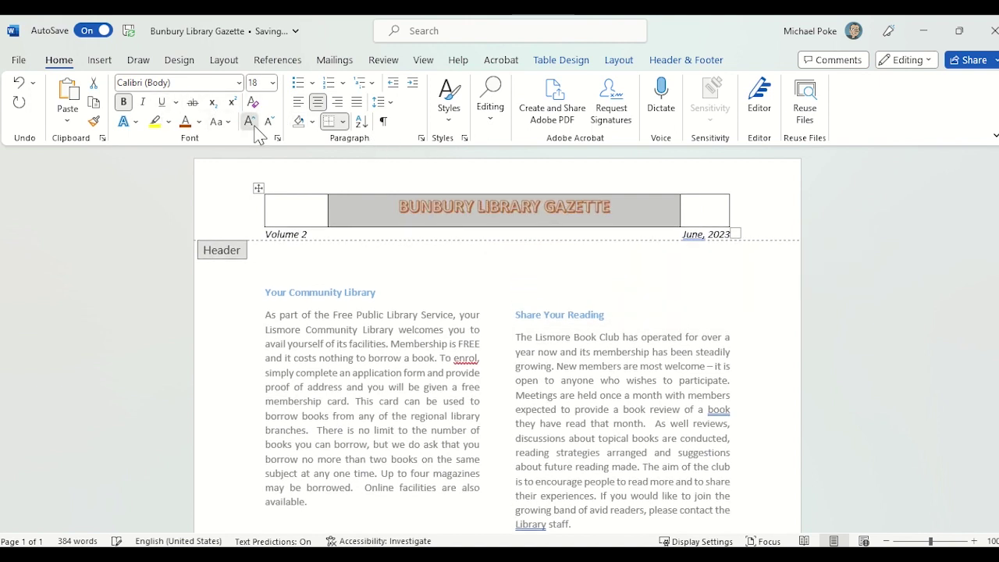
click(252, 124)
click(253, 124)
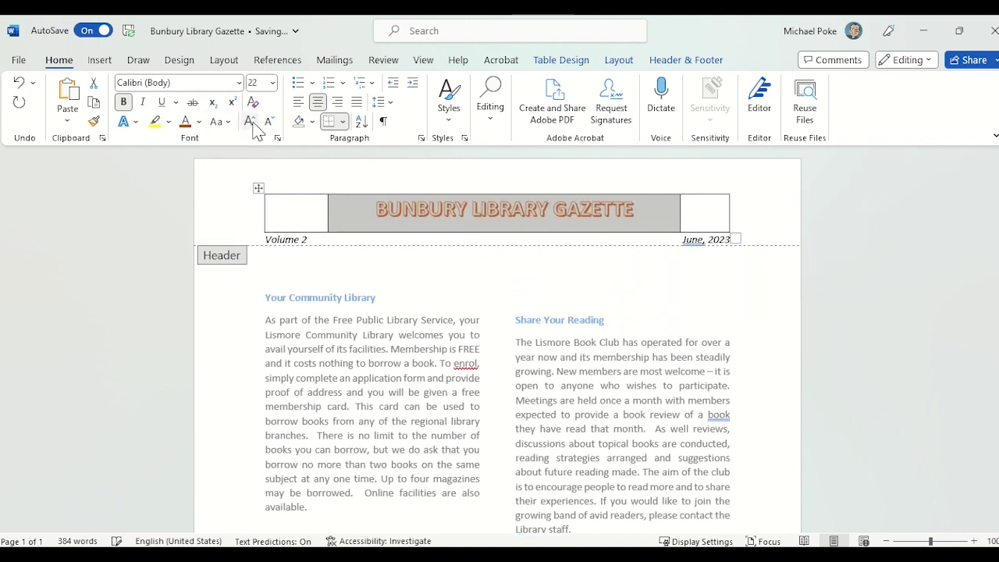
click(252, 124)
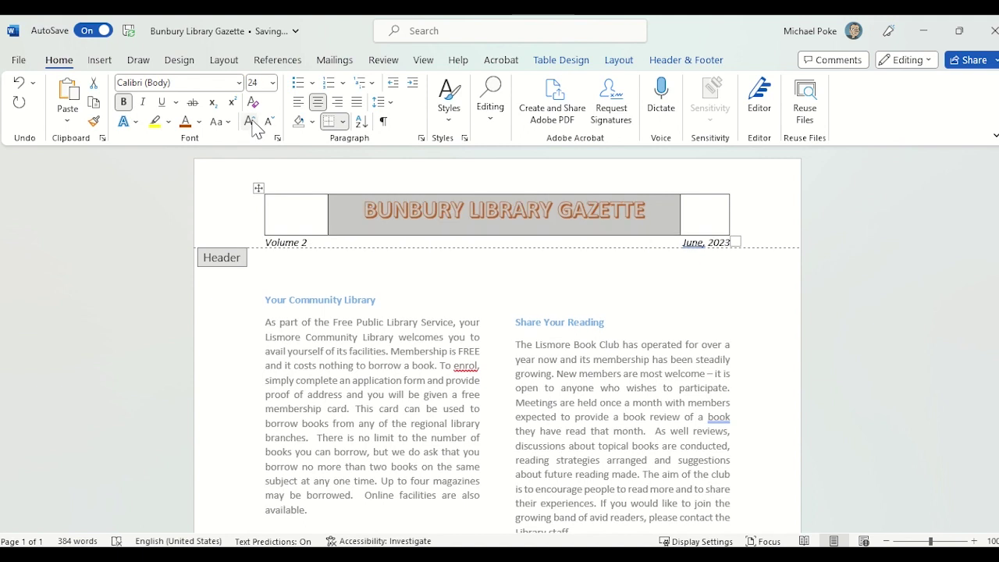
click(251, 124)
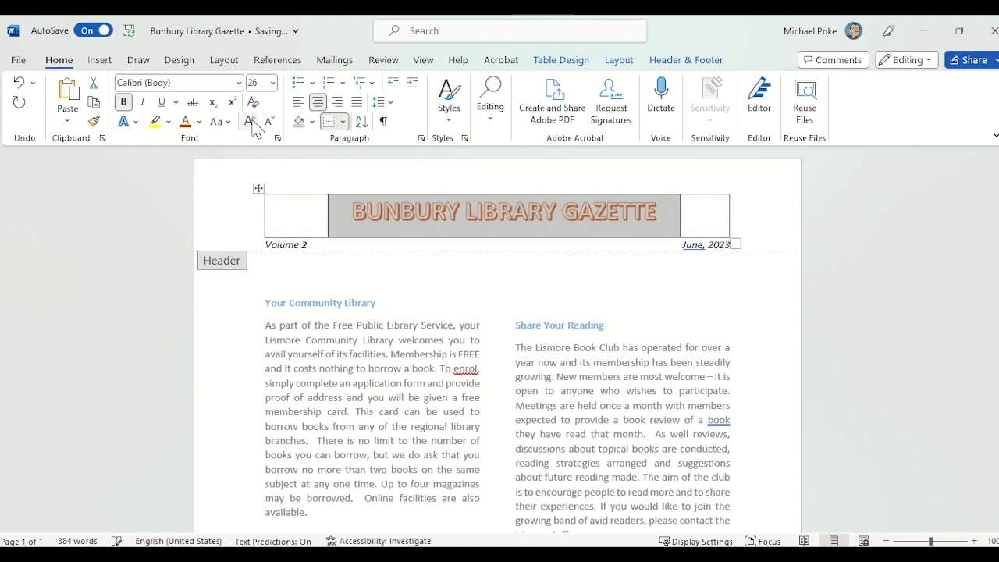
click(251, 124)
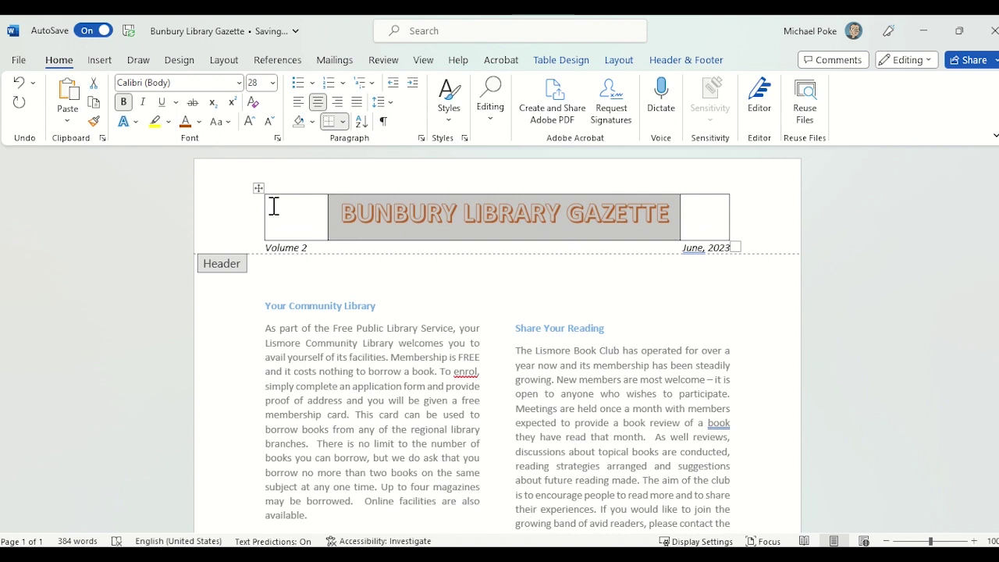
Remove all borders from the header table and return to the body
click(256, 189)
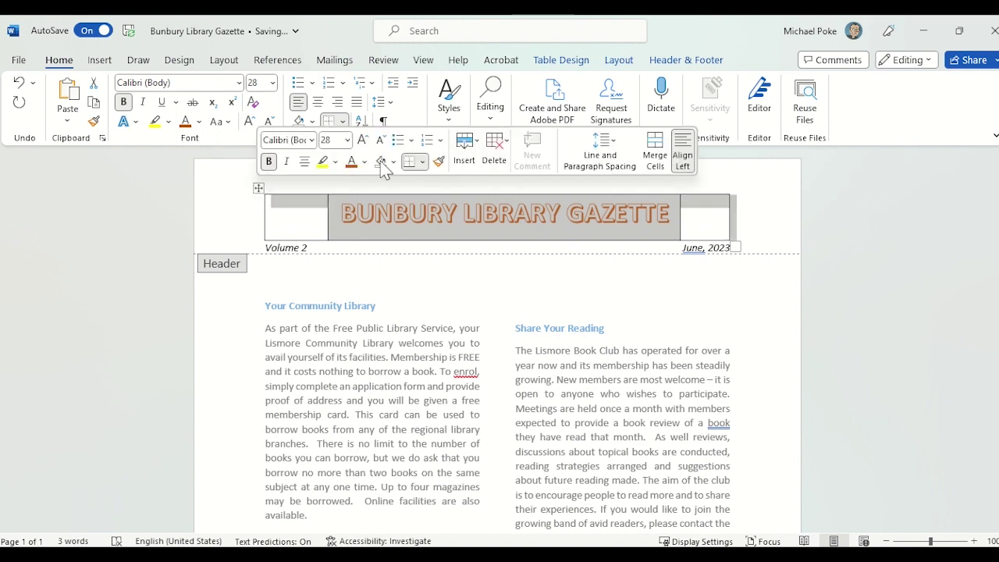
click(421, 161)
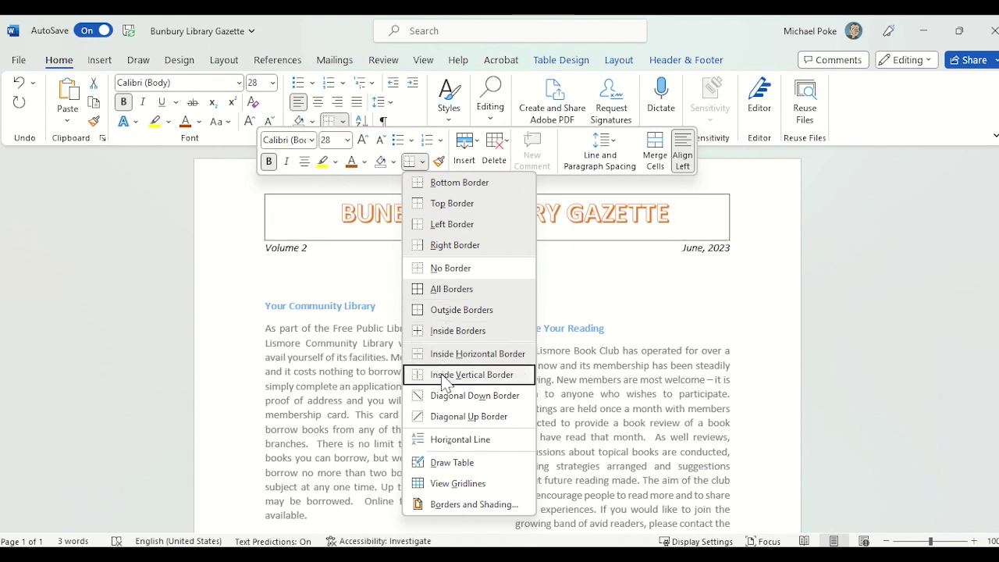
click(439, 270)
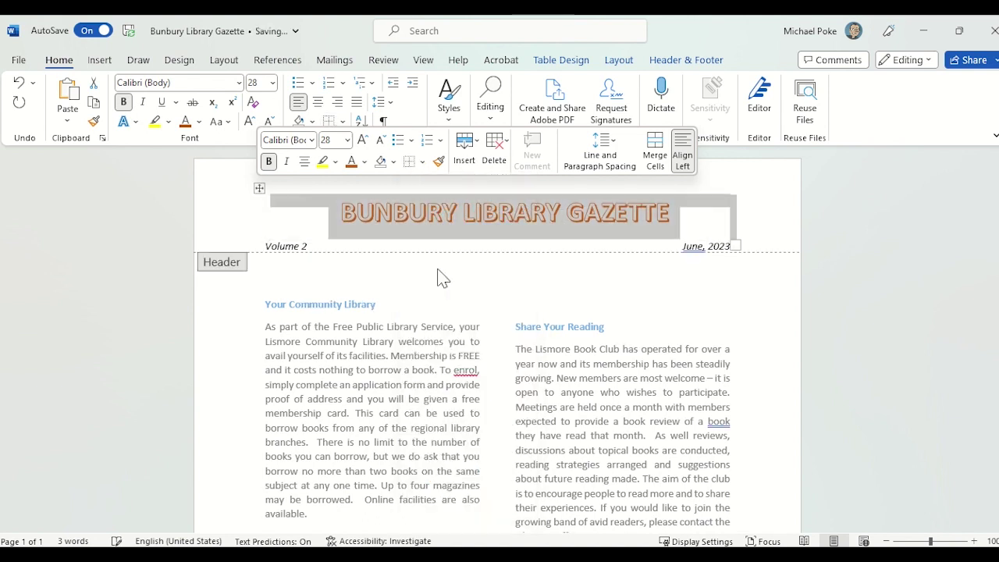
double_click(514, 424)
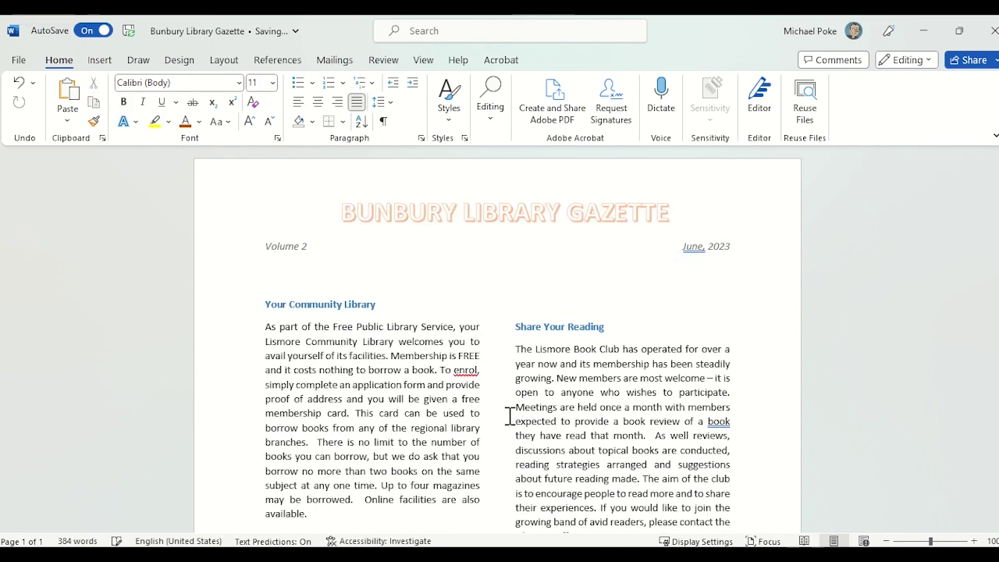
Open the page footer for editing and centre its empty line
scroll(527, 305, down, 3)
scroll(527, 306, down, 3)
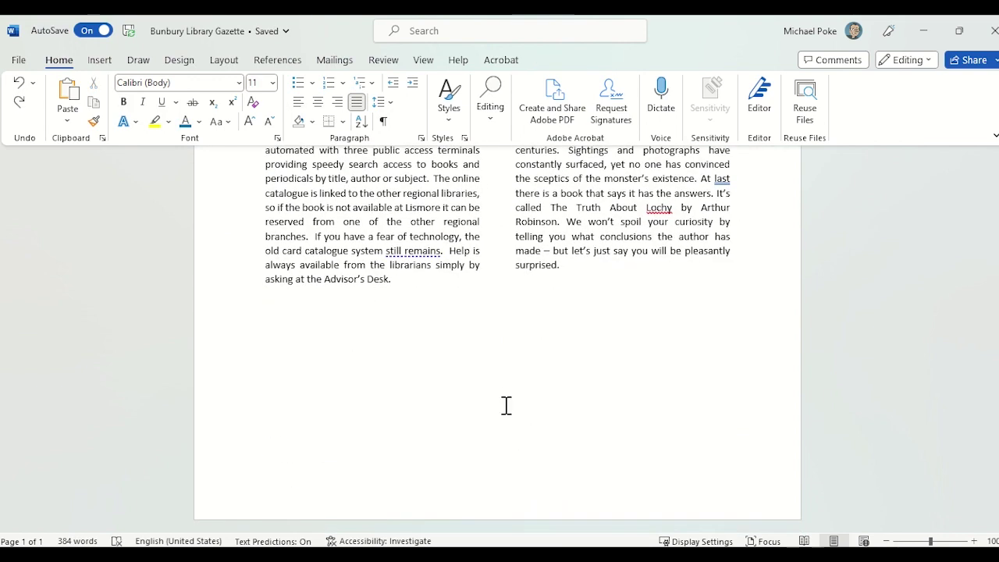
double_click(494, 487)
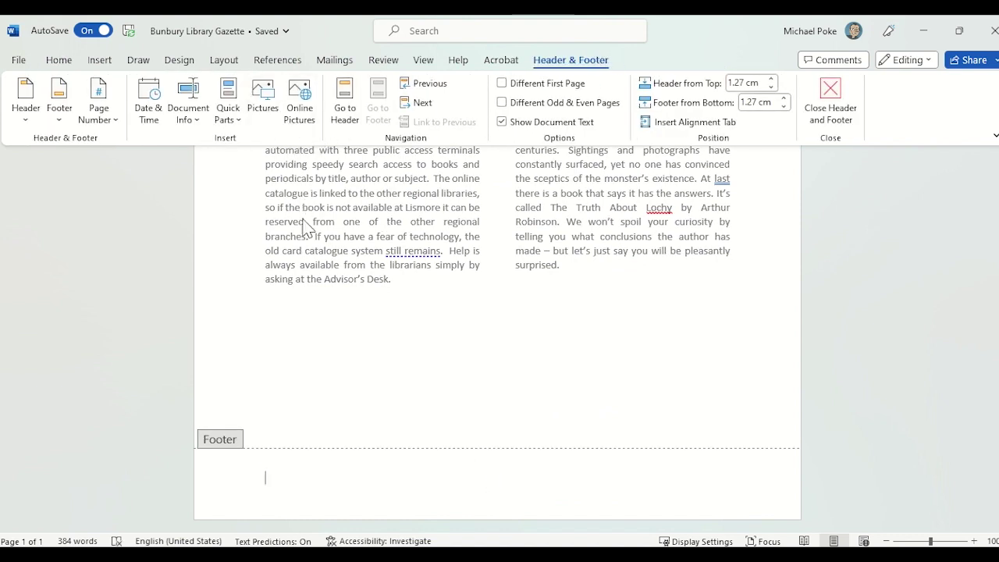
click(318, 461)
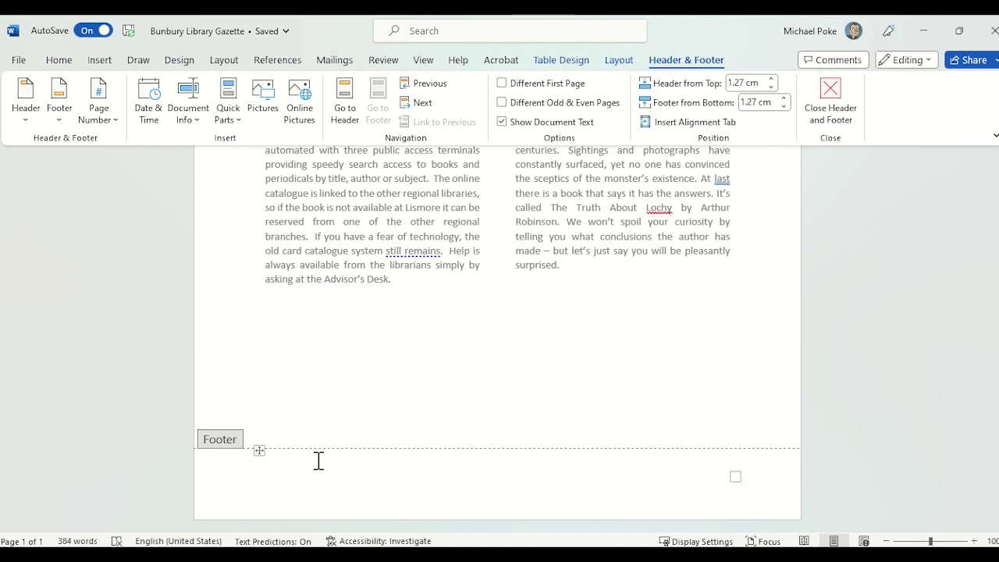
click(61, 62)
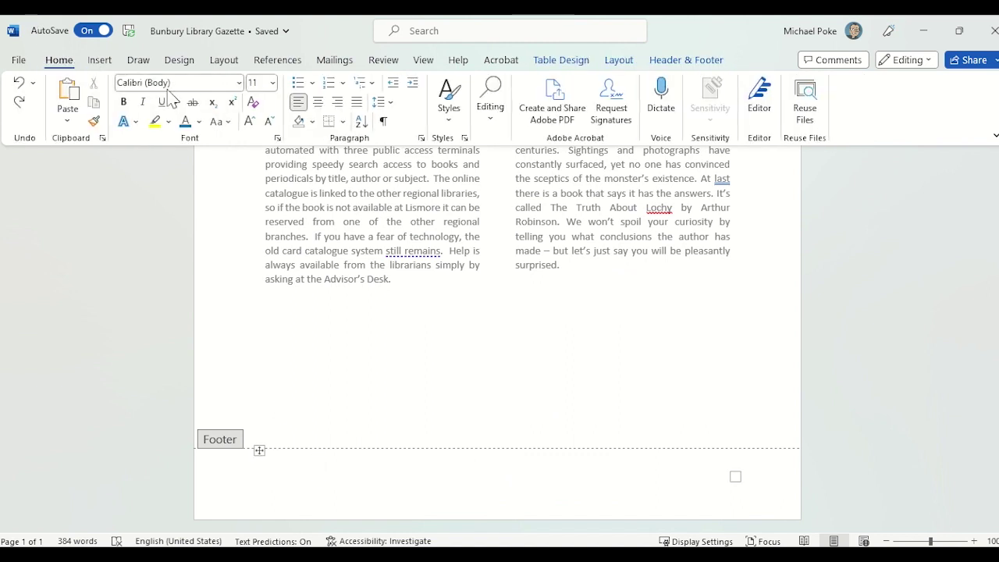
click(317, 106)
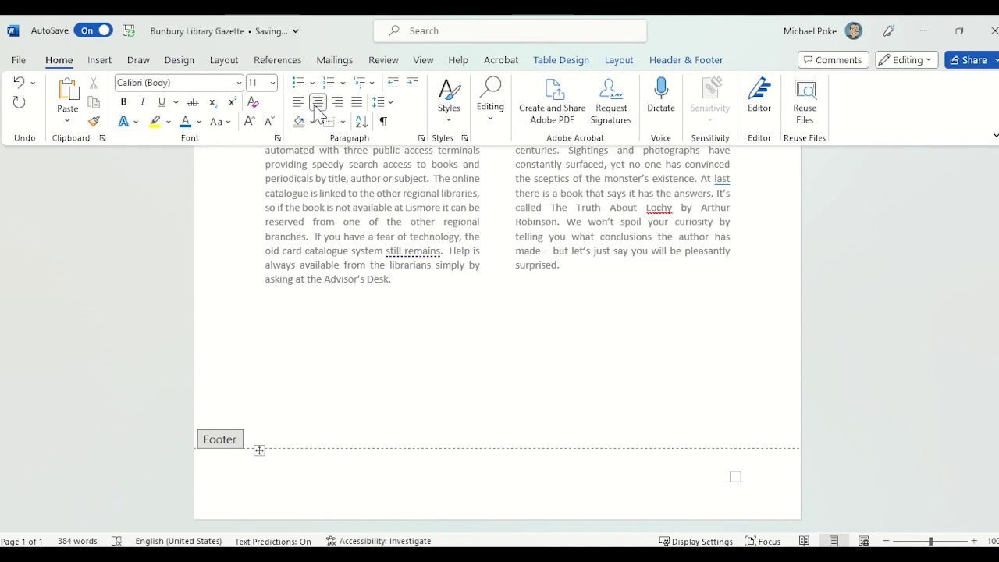
Type 'The Bunbury Community Library' on the centred footer line, fixing the typo
click(482, 467)
text(The Bun)
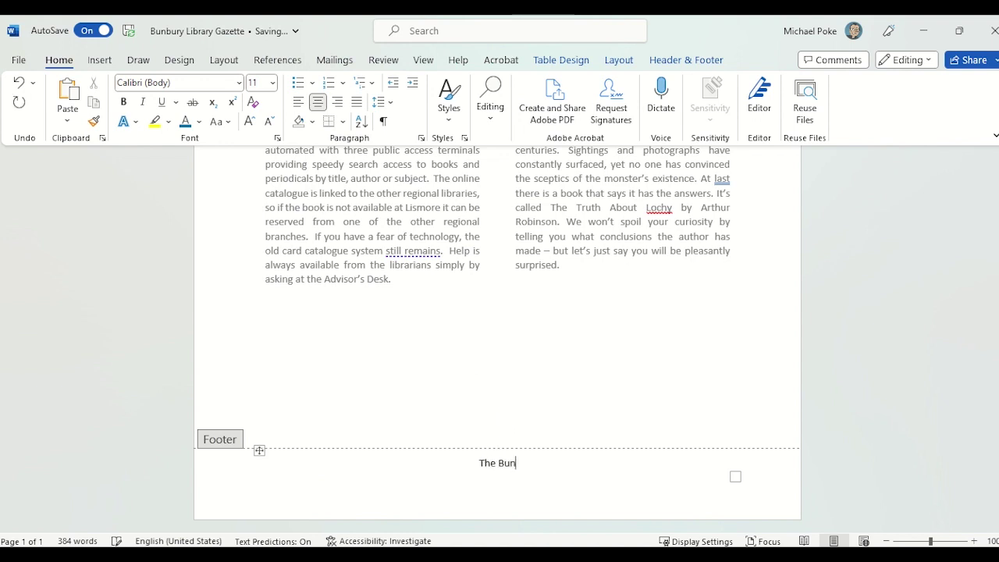
text(bury )
text(Comm)
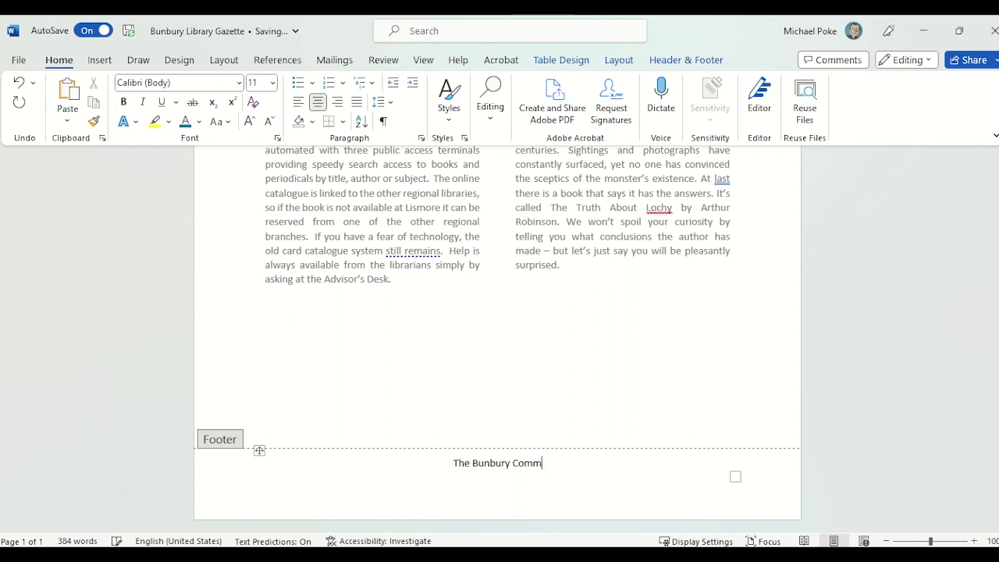
text(unity )
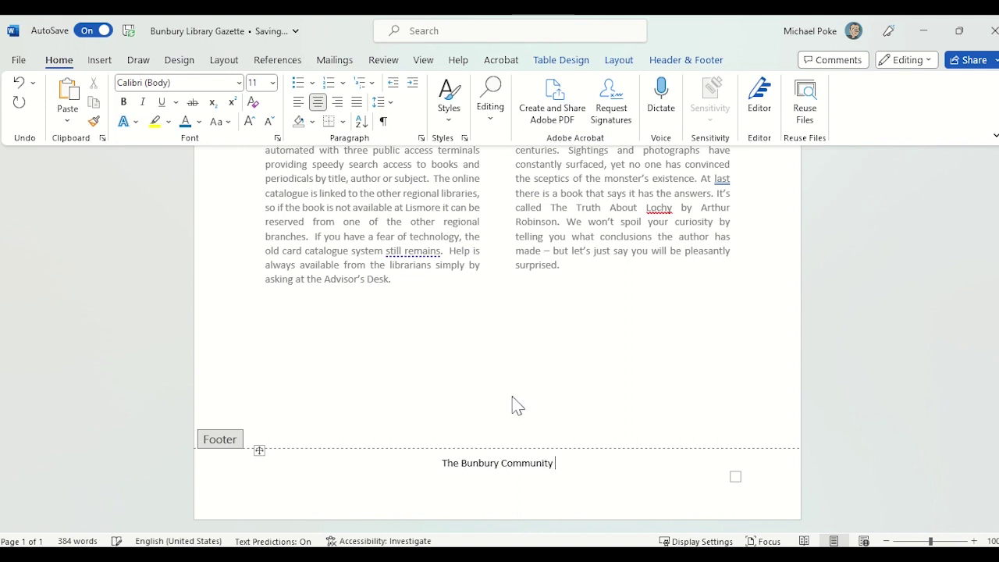
text(LibrA)
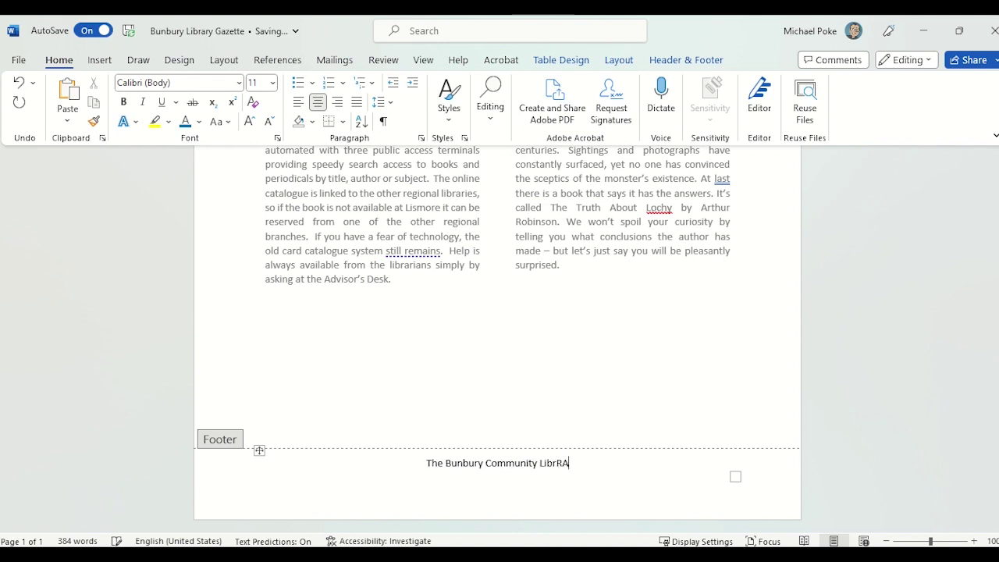
key(BackSpace)
text(ary)
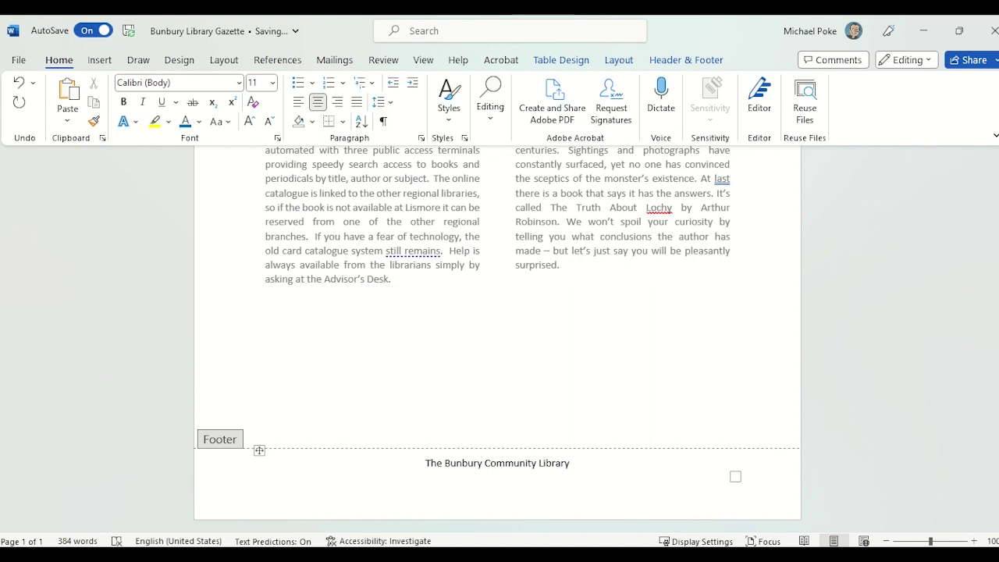
Add the library's street address with postcode 6231 on a second footer line
key(Return)
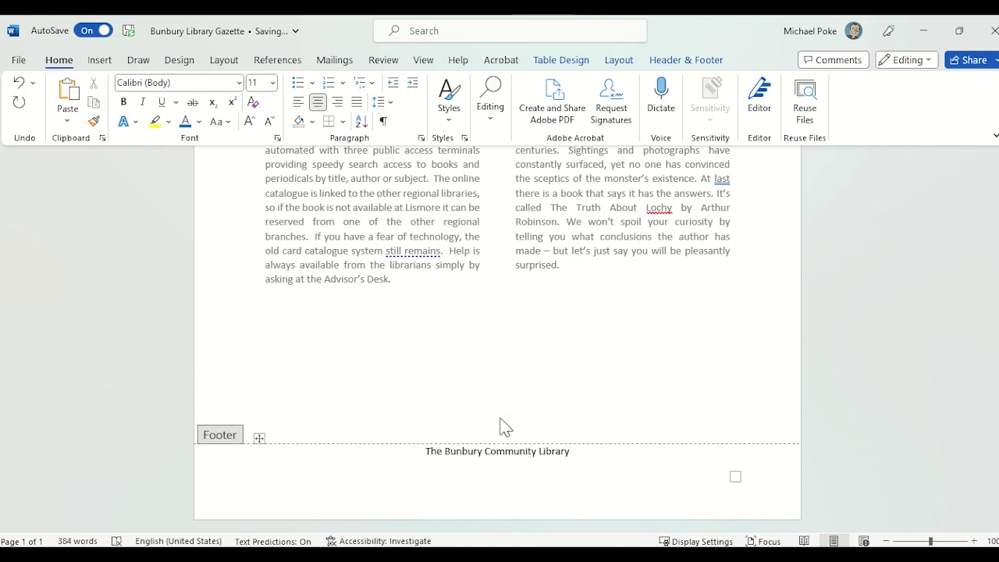
text(Kresta )
text(Road)
text(, Bun)
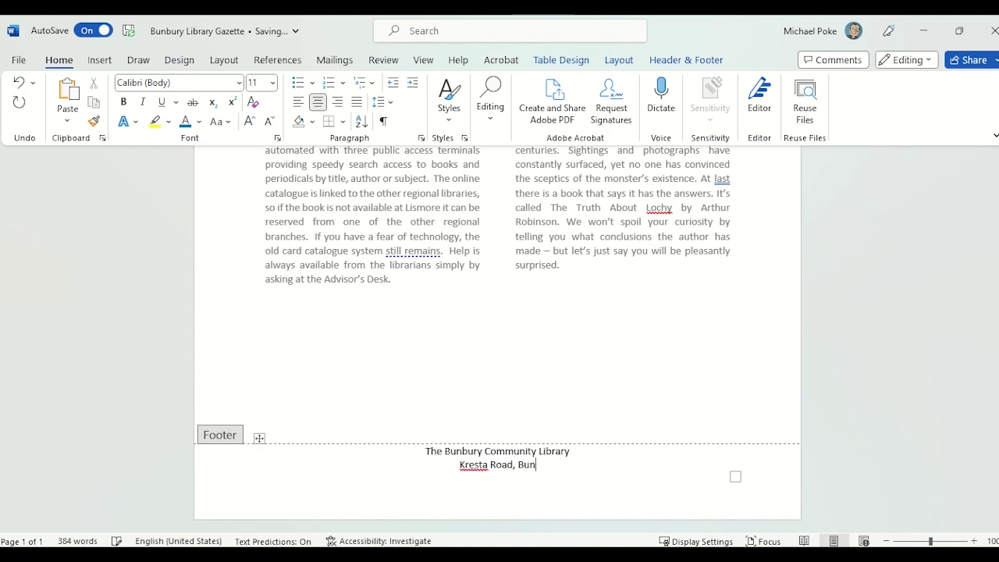
text(bury)
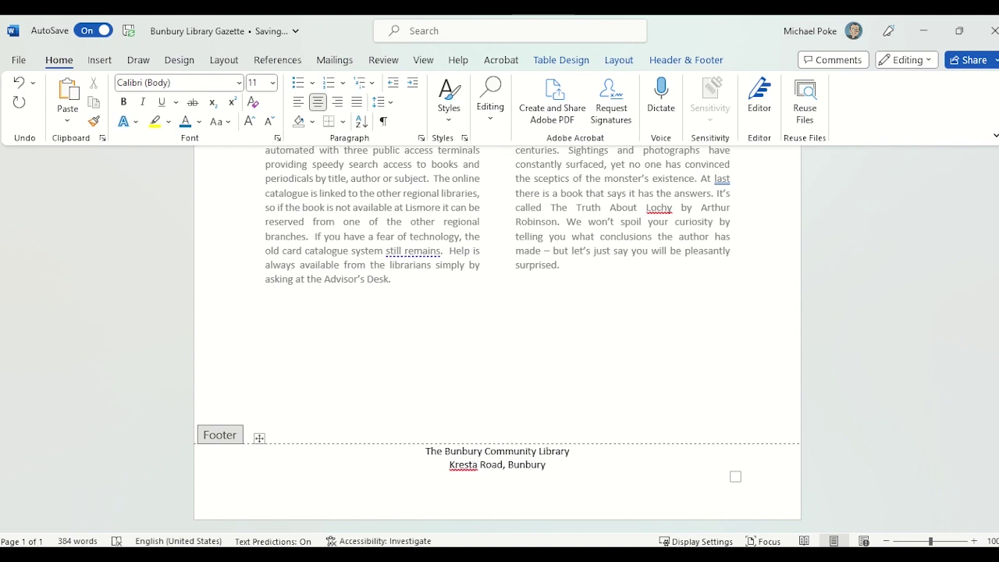
text(, W)
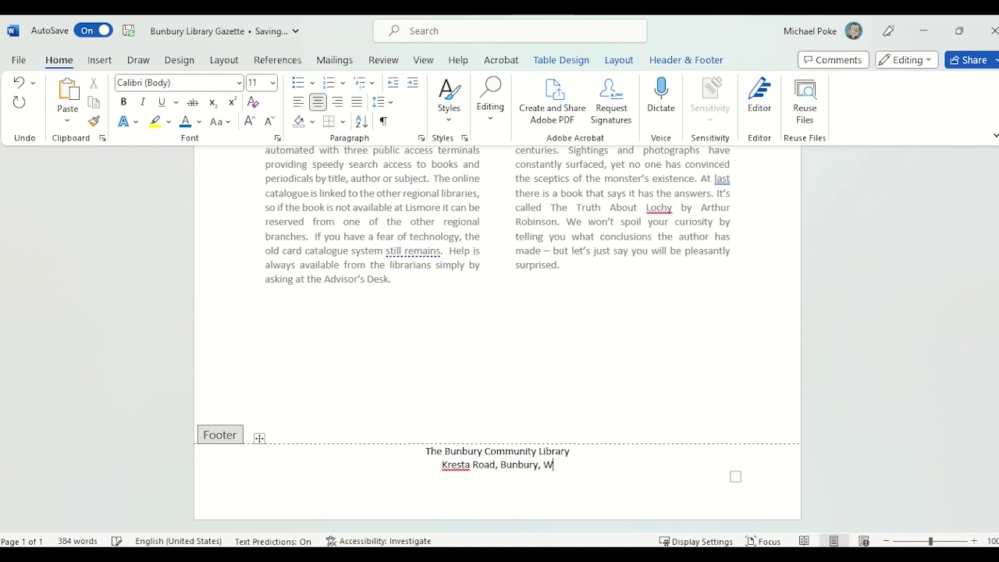
text(A, )
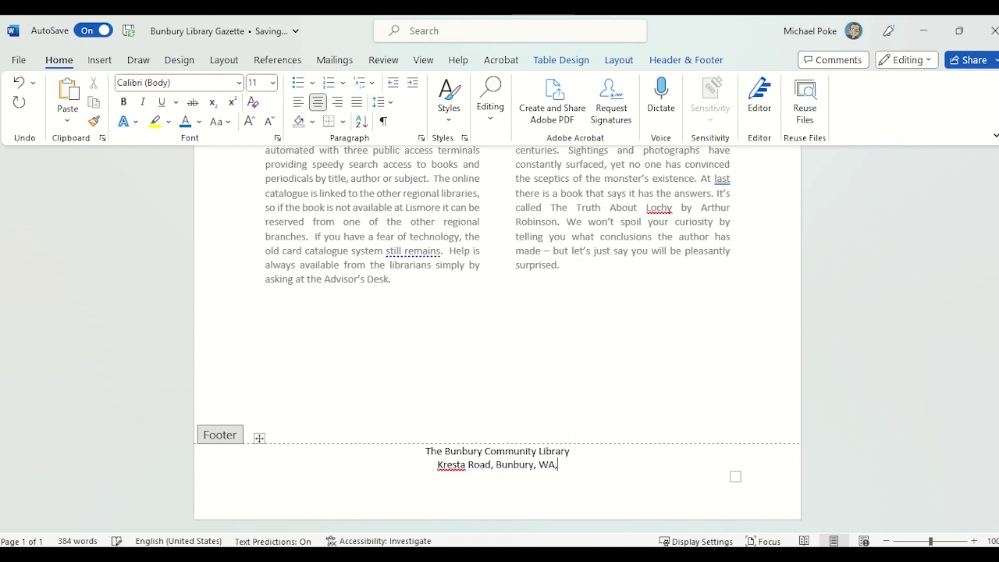
text(t6)
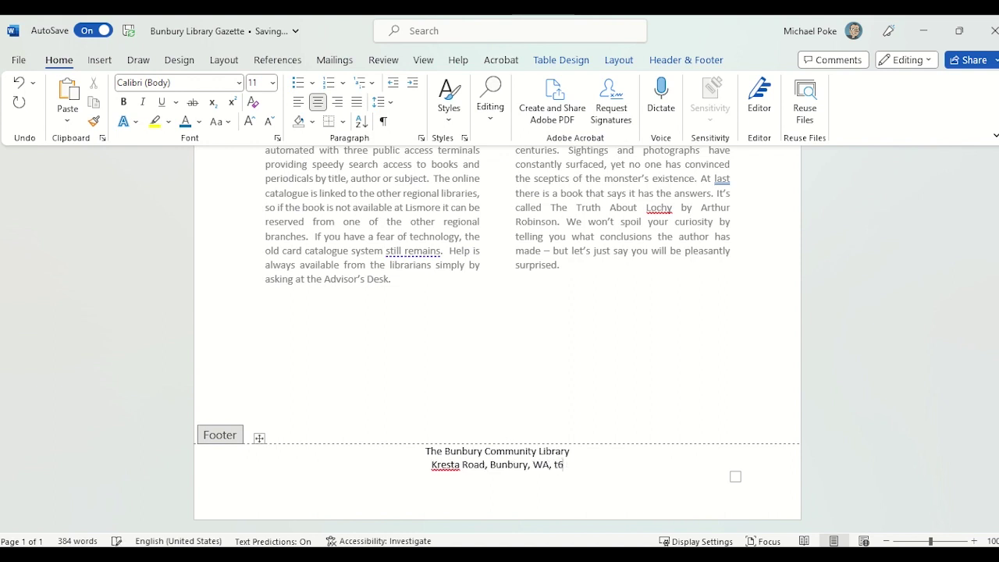
key(BackSpace)
key(BackSpace)
text(6)
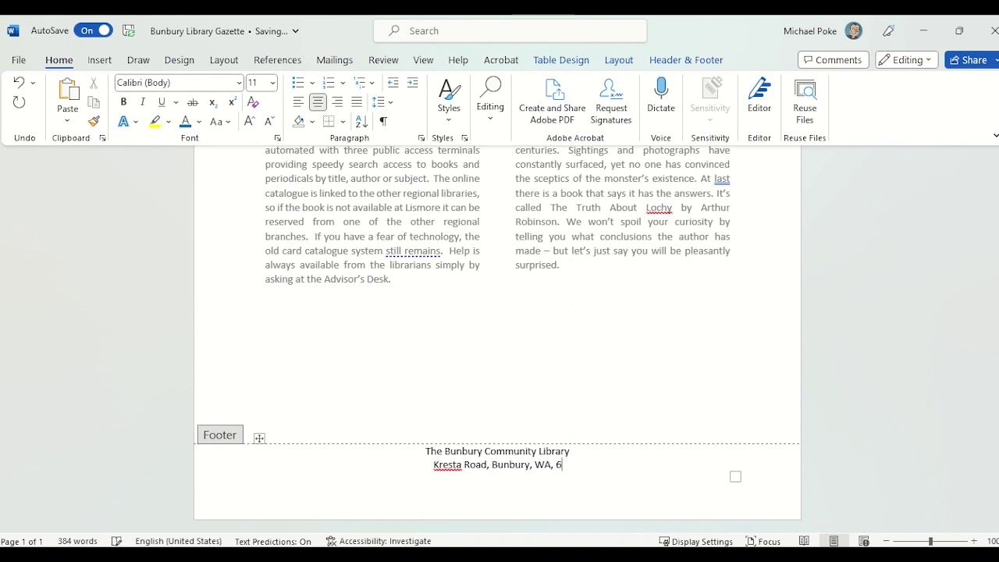
text(32)
key(BackSpace)
key(BackSpace)
text(2)
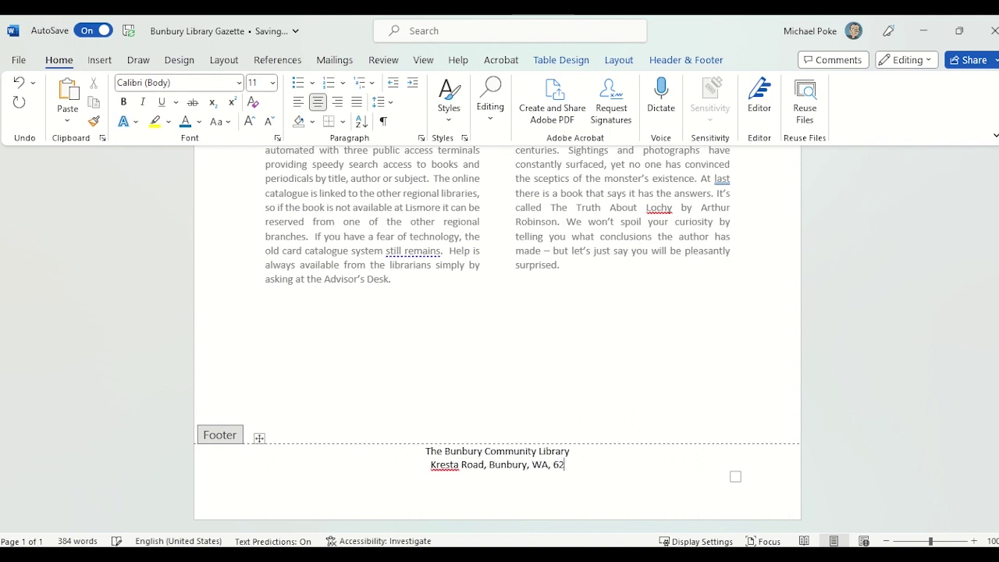
text(31)
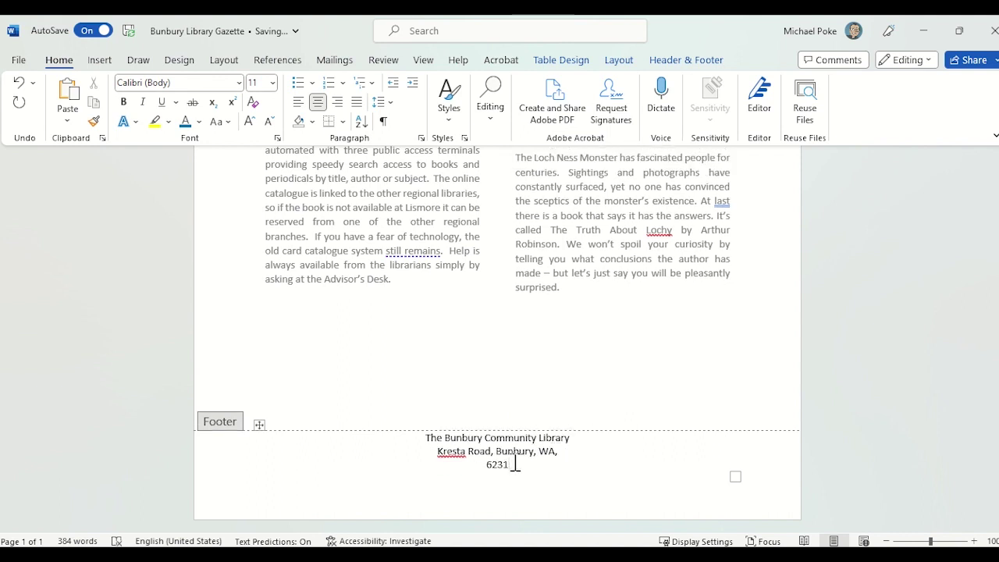
Set the footer address to 10 pt and make the library name bold dark orange
drag(515, 464, 438, 452)
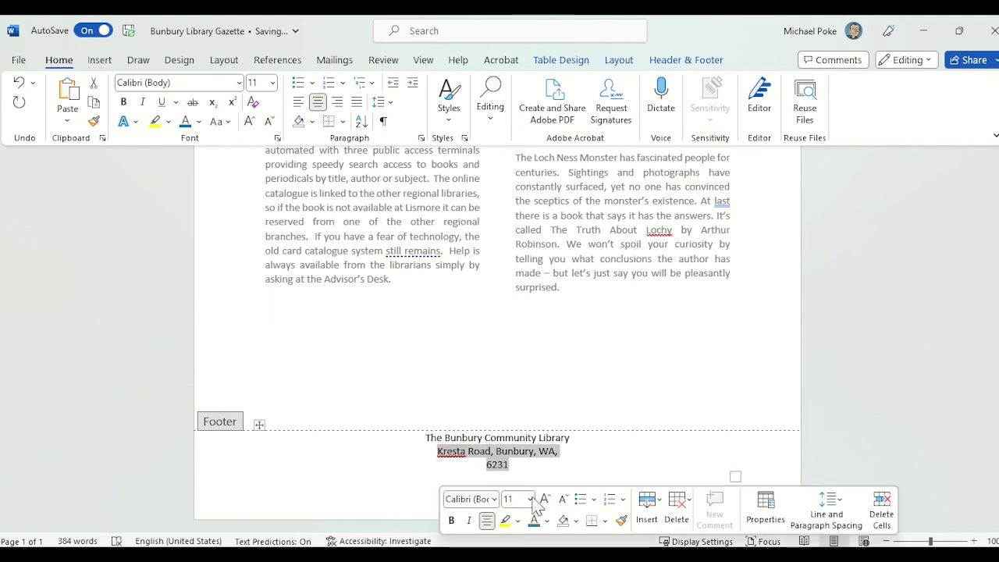
click(562, 498)
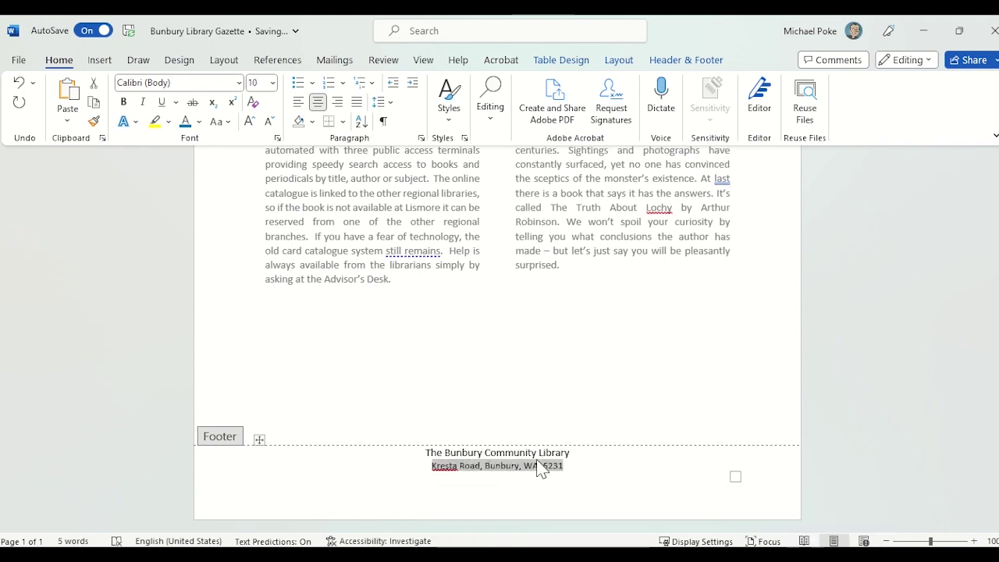
triple_click(511, 452)
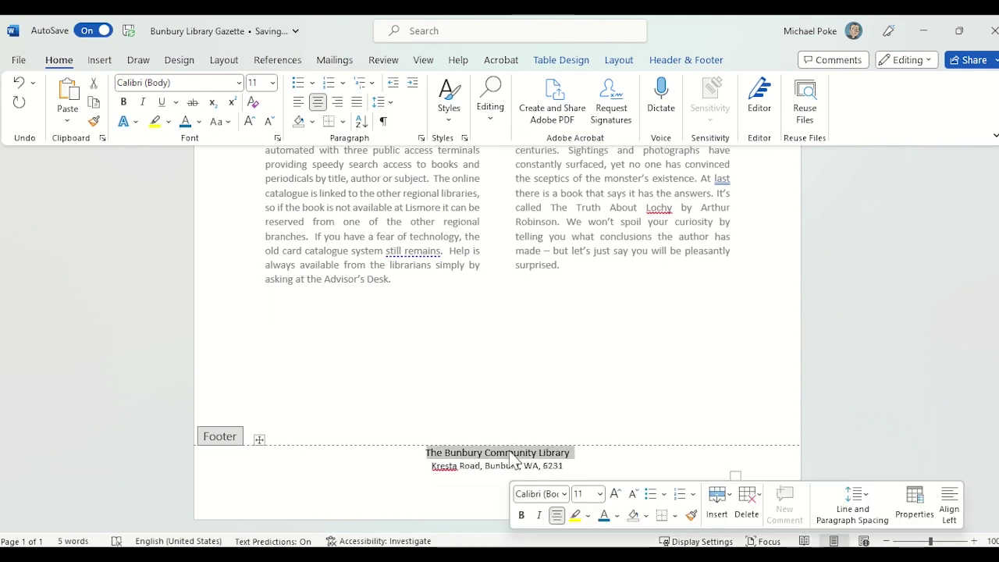
click(618, 519)
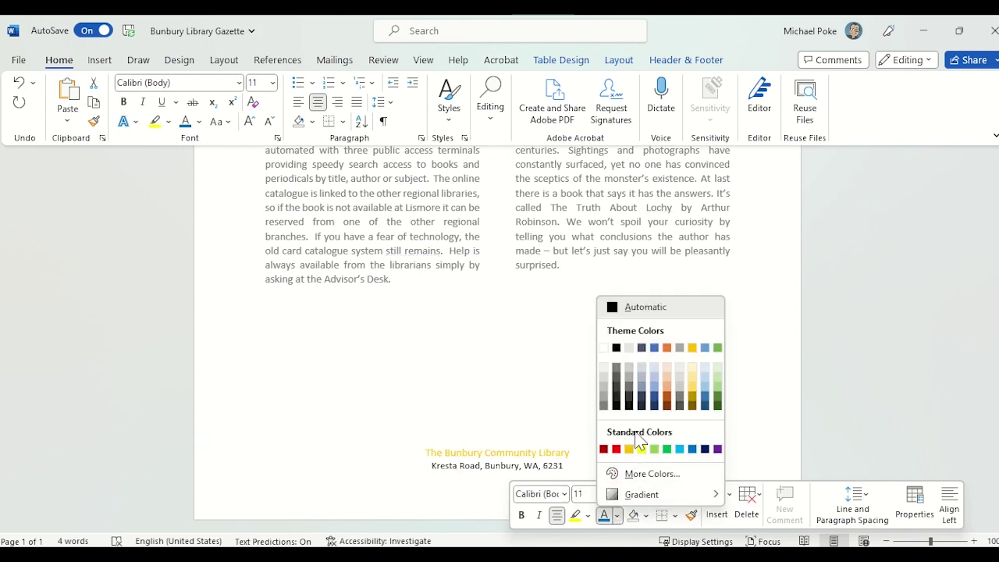
click(667, 399)
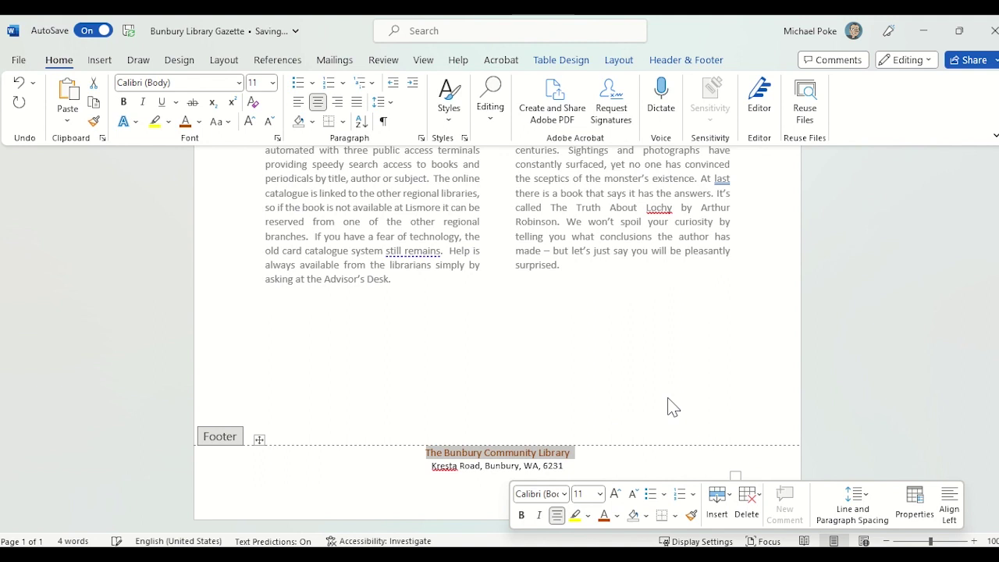
click(522, 516)
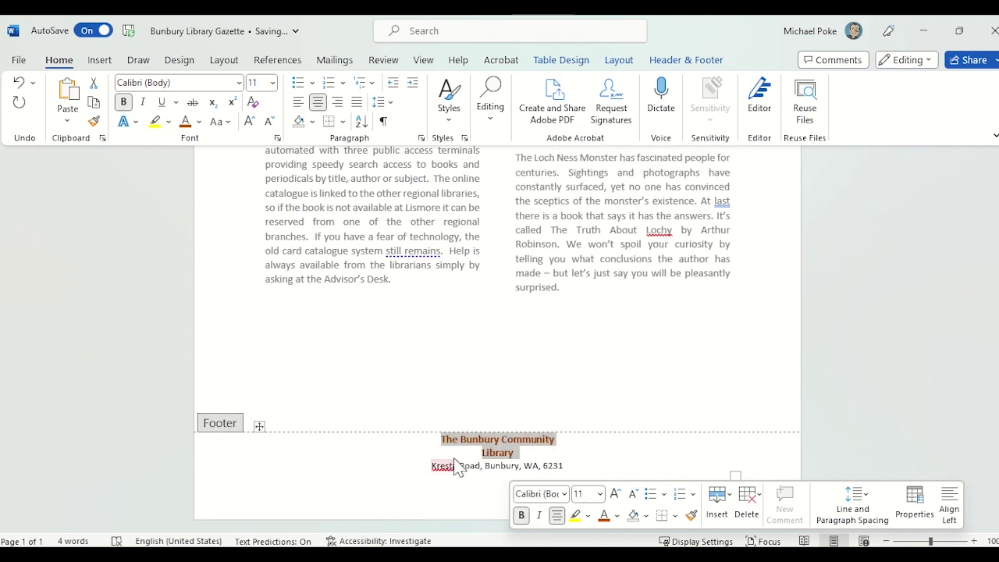
Widen the footer cell on both sides so the name fits one line, leaving no borders
click(407, 444)
drag(420, 444, 400, 444)
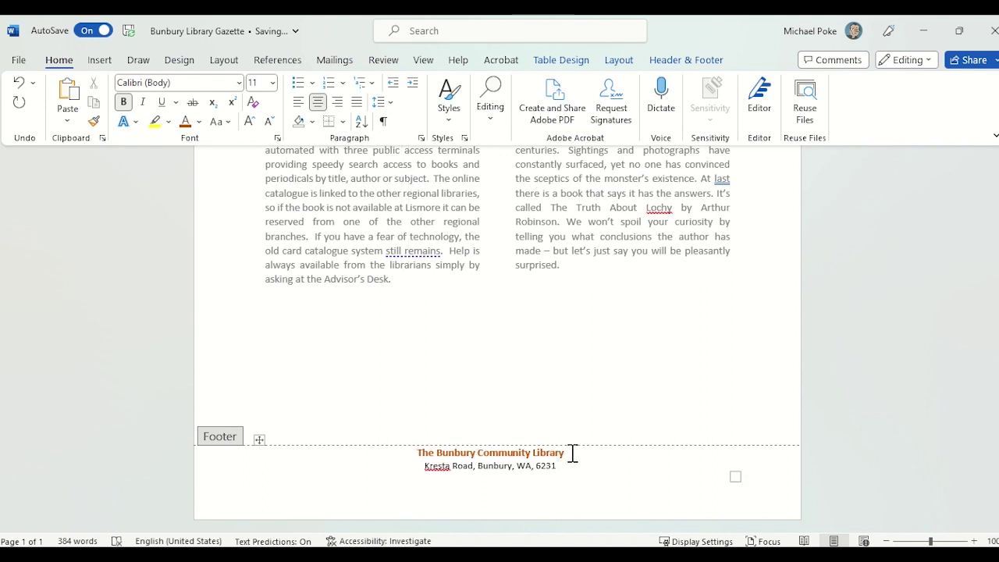
drag(574, 452, 602, 452)
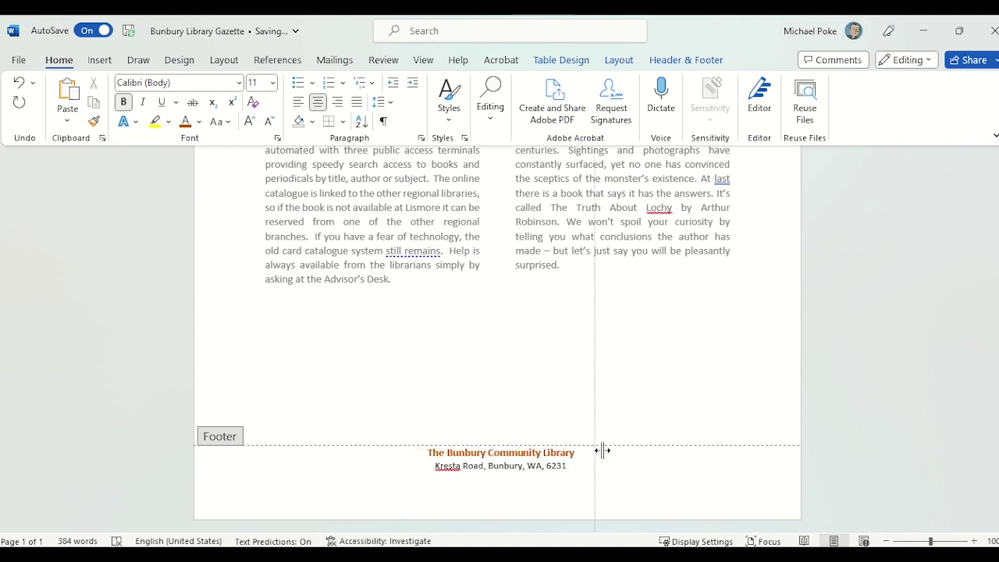
click(262, 439)
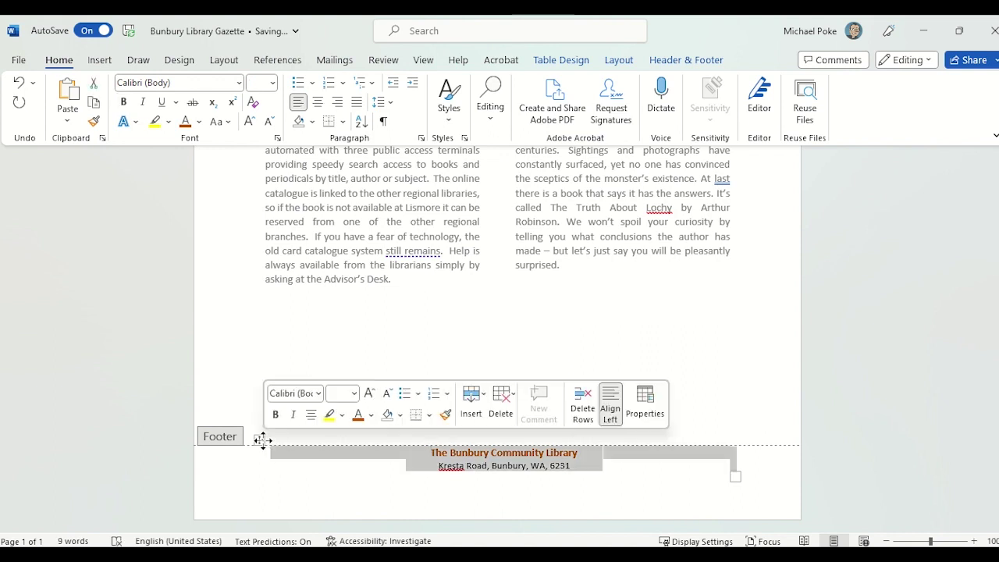
click(429, 414)
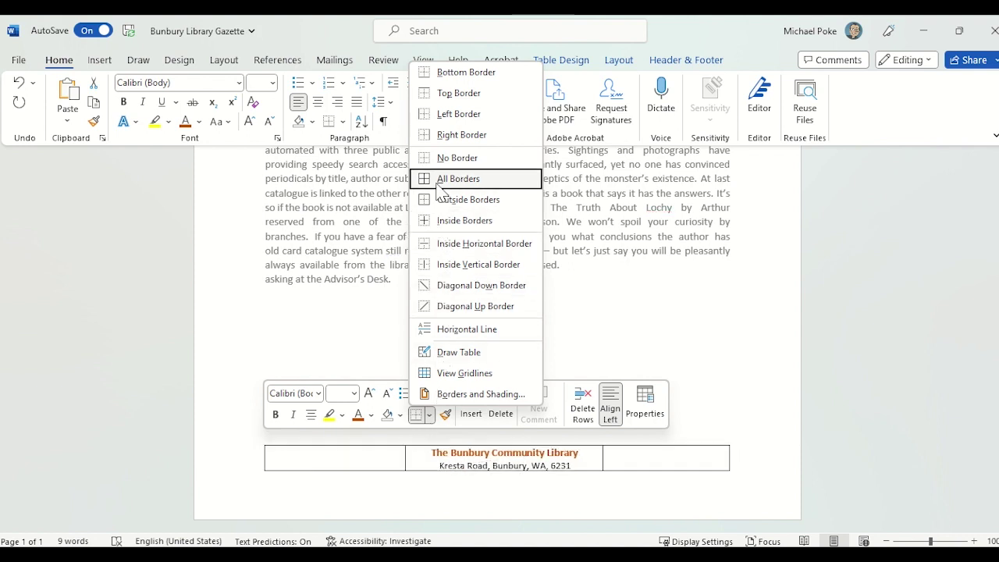
click(471, 492)
Exit footer editing and return to the body text near the top of the gazette
double_click(481, 342)
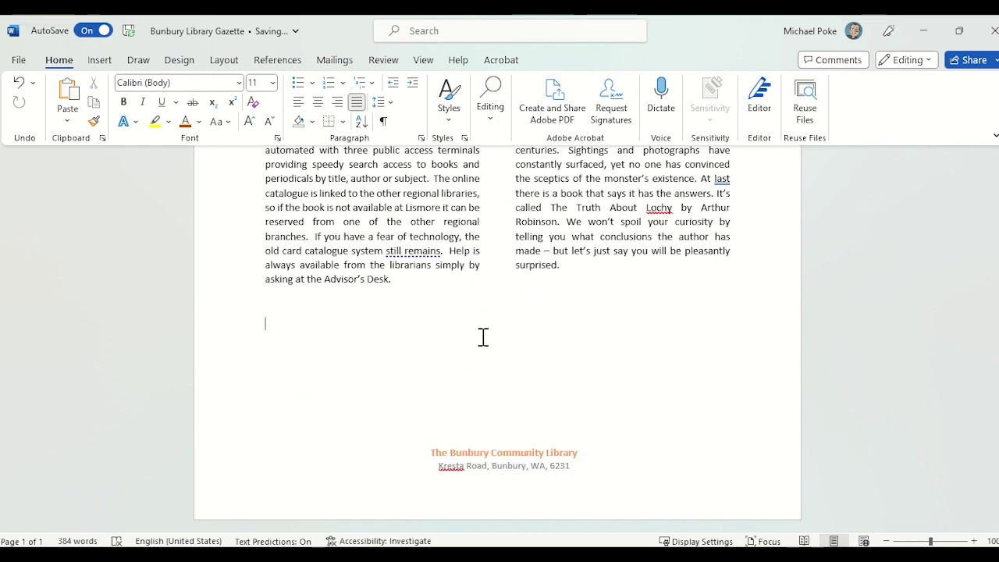
scroll(483, 337, up, 2)
scroll(482, 339, up, 5)
scroll(482, 339, up, 3)
scroll(482, 339, up, 3)
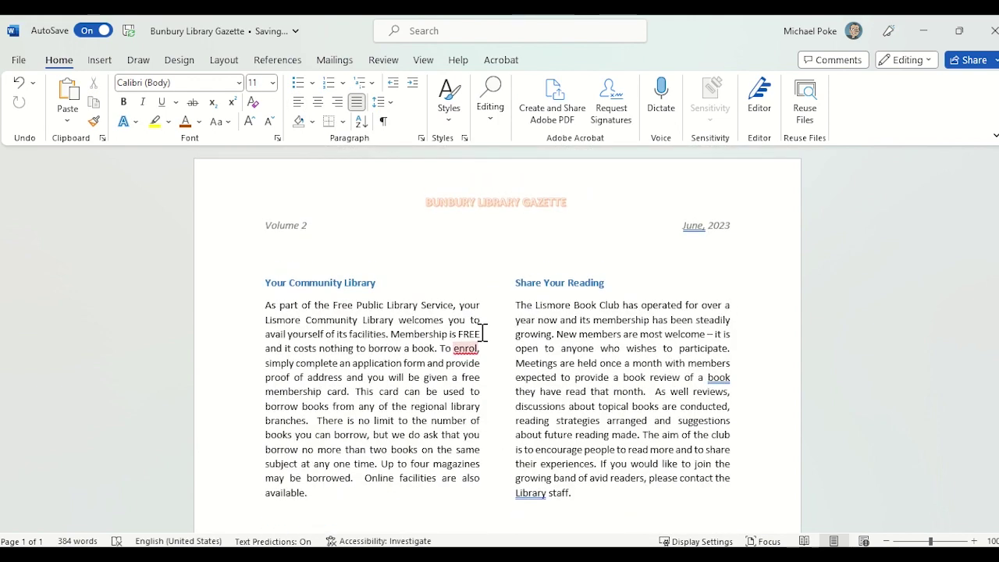
scroll(497, 427, down, 3)
scroll(520, 231, up, 1)
scroll(521, 286, up, 2)
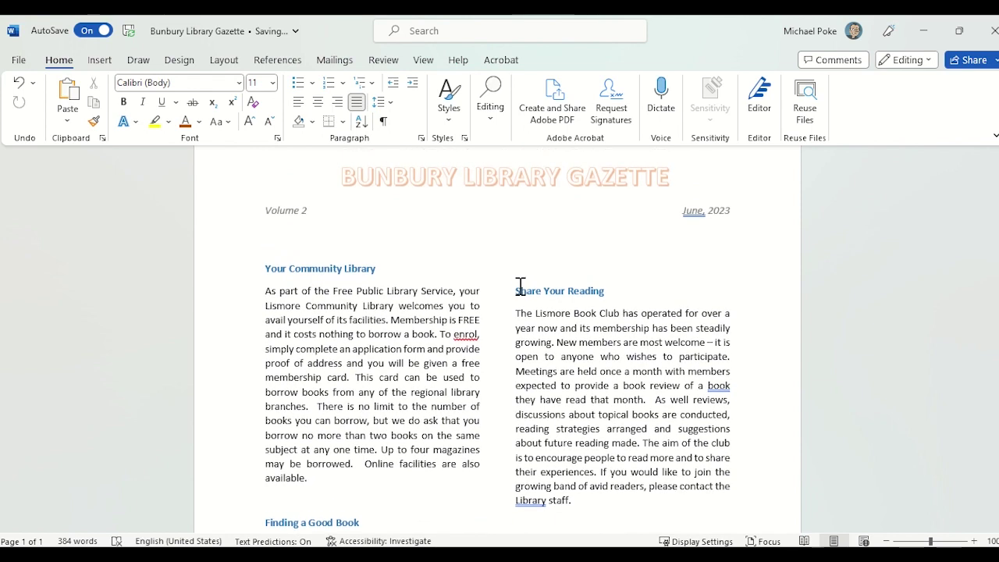
Delete the blank line above 'Share Your Reading' so it aligns with 'Your Community Library'
click(515, 288)
key(BackSpace)
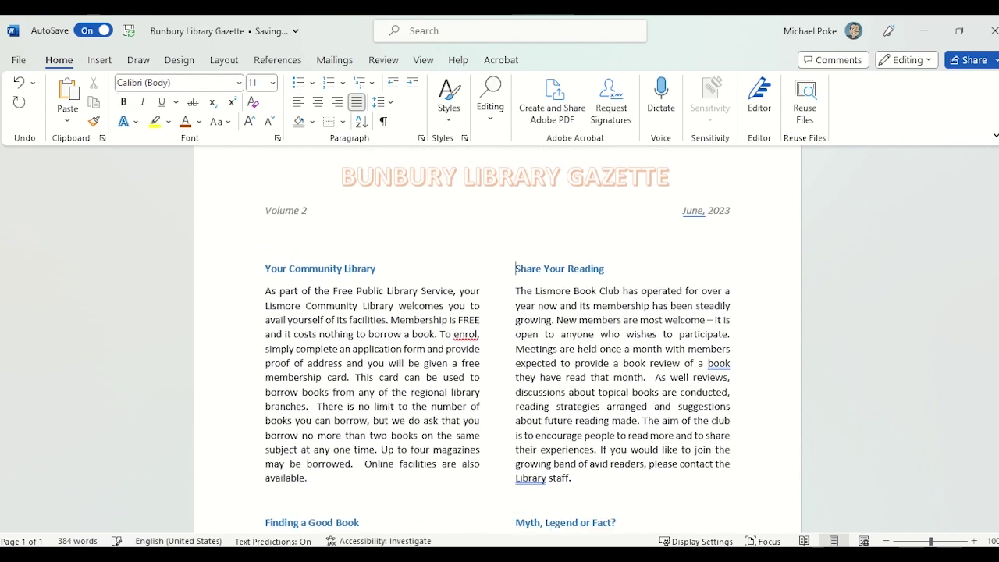
scroll(464, 375, down, 3)
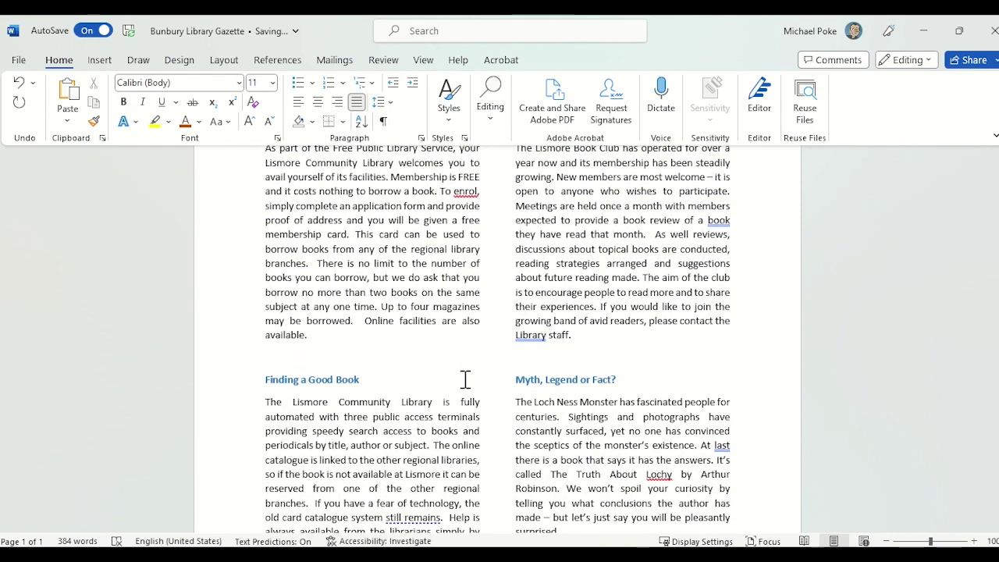
scroll(465, 380, down, 5)
scroll(466, 379, down, 1)
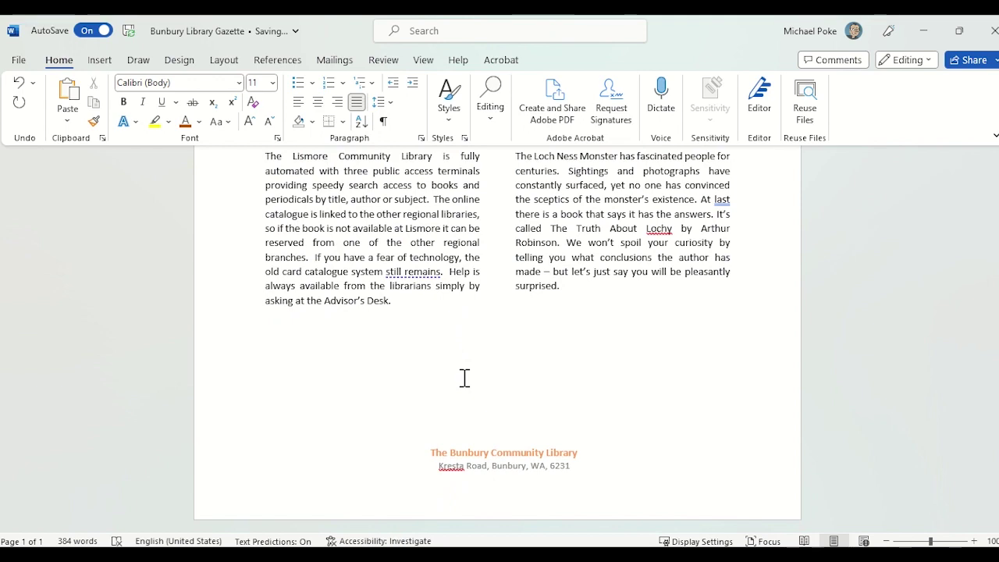
scroll(465, 378, up, 1)
scroll(465, 378, up, 6)
scroll(465, 378, up, 2)
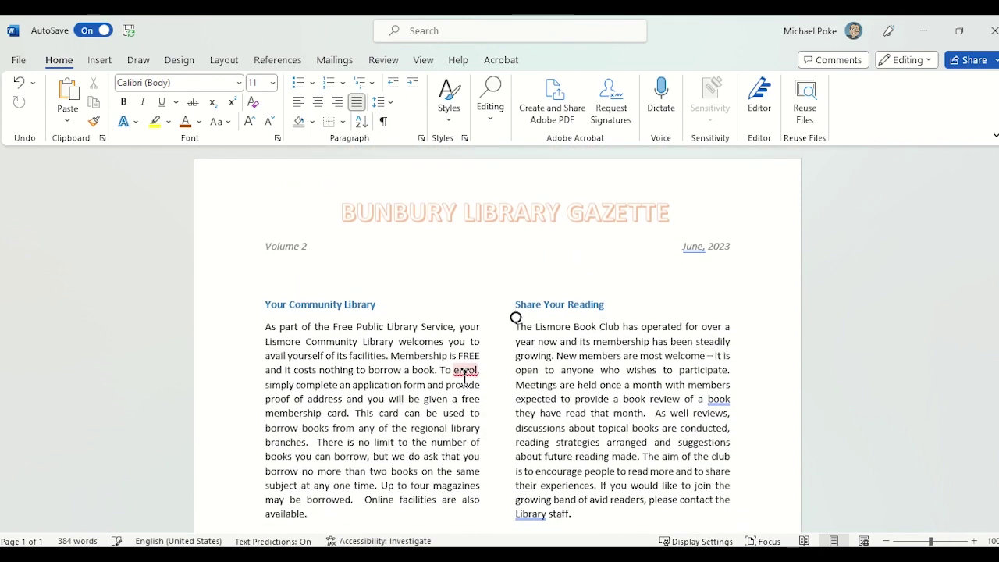
scroll(465, 377, down, 6)
scroll(464, 377, down, 3)
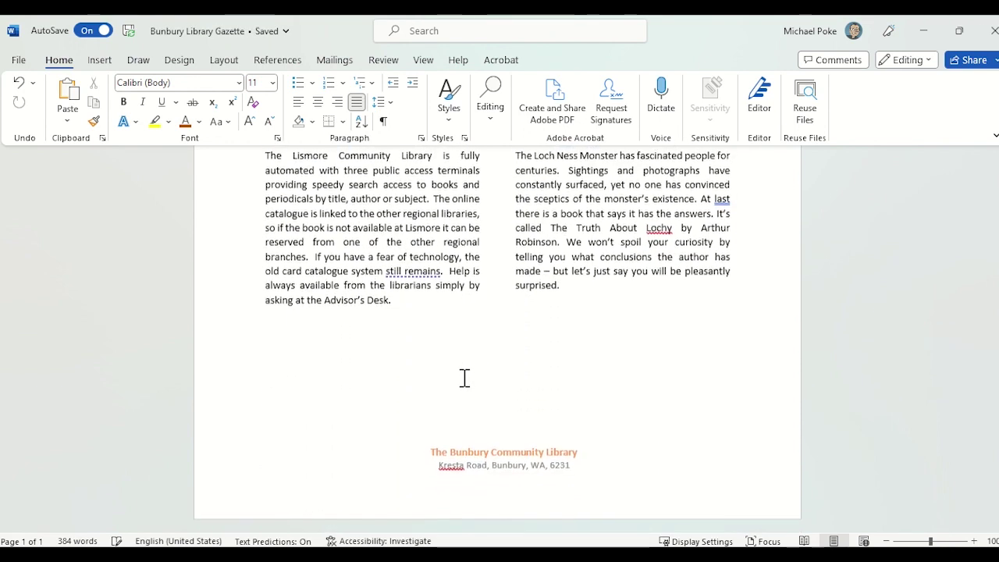
scroll(464, 378, up, 9)
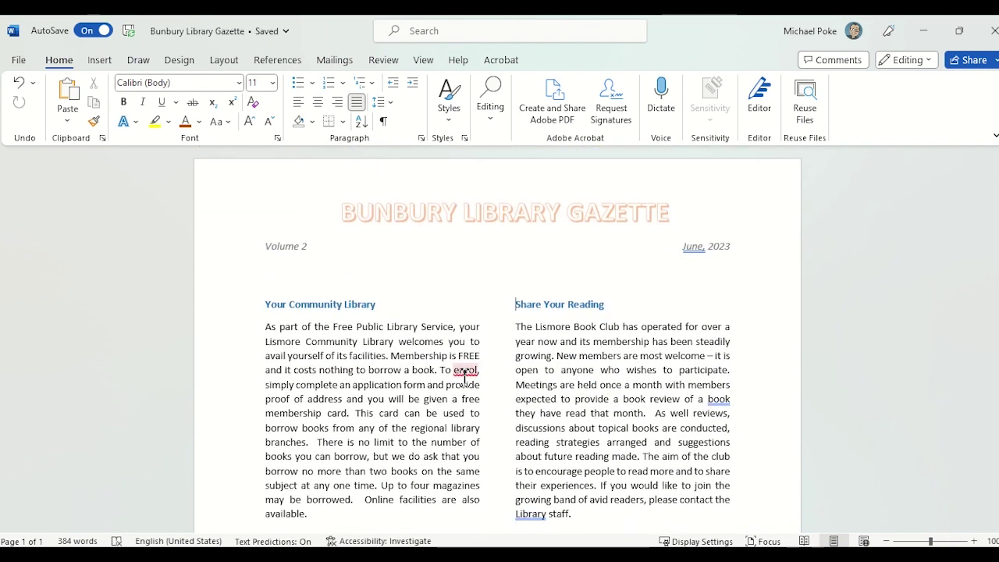